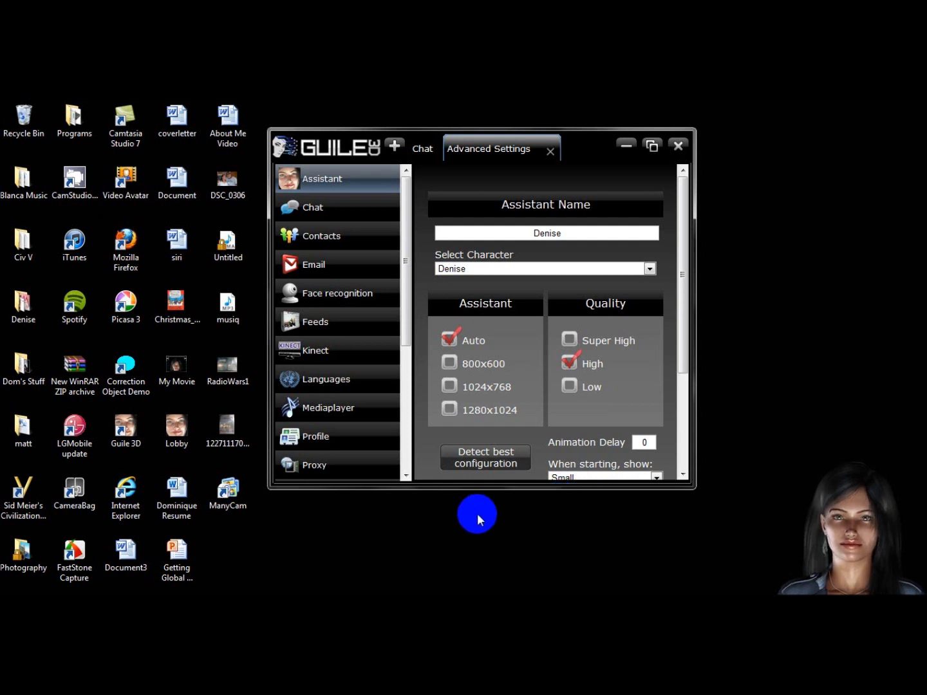
# Show Guile 3D's Advanced Settings Assistant page with Auto resolution and High quality
pyautogui.moveTo(401, 325); pyautogui.dragTo(385, 459)
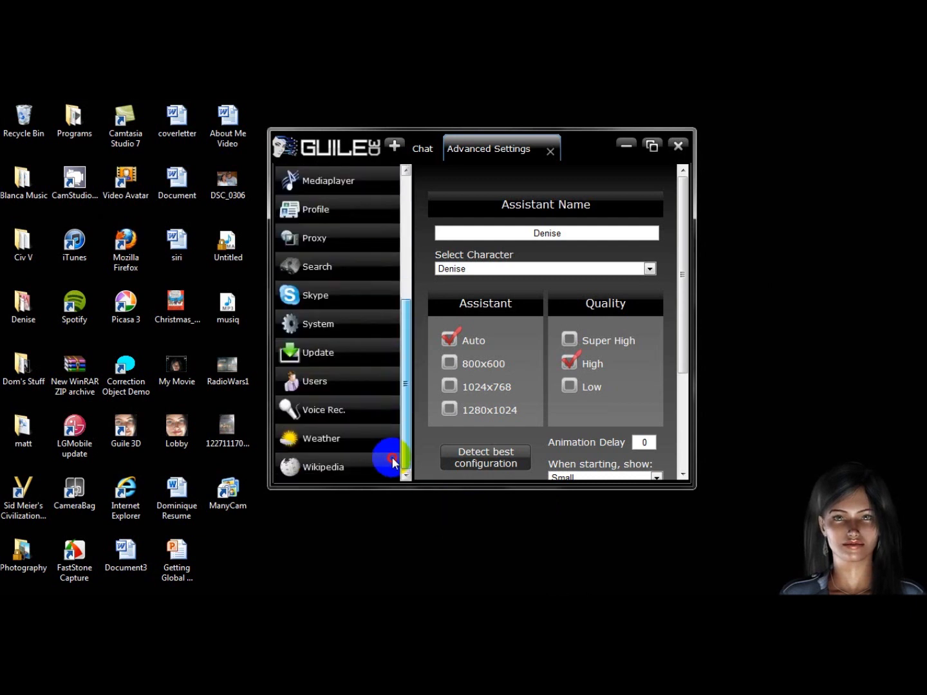
# Expand Voice Rec. and open its setup page, where Active Recognition Voice is off
pyautogui.click(353, 408)
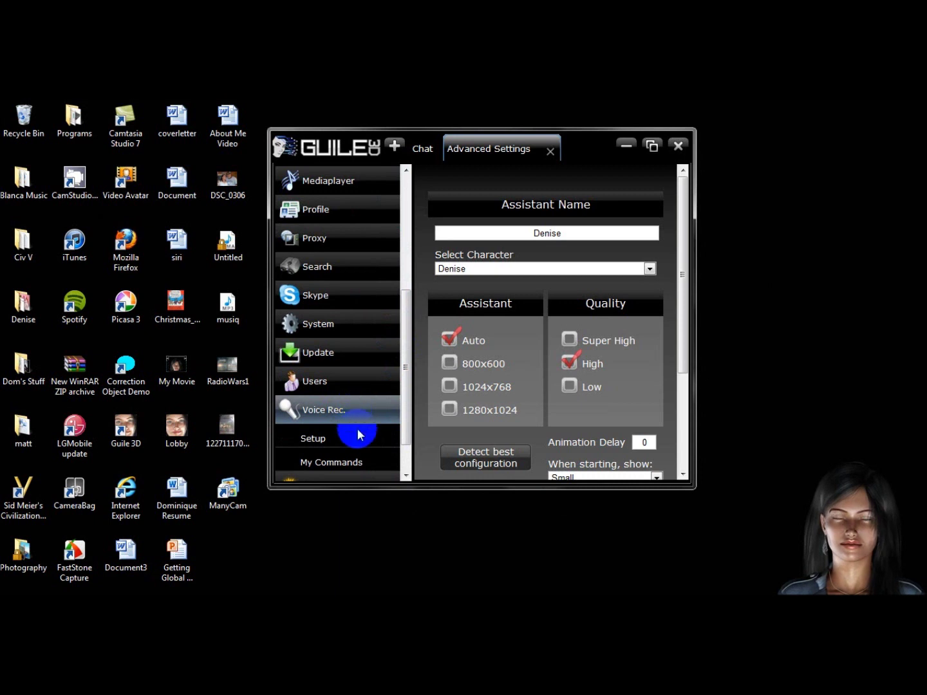
pyautogui.click(325, 438)
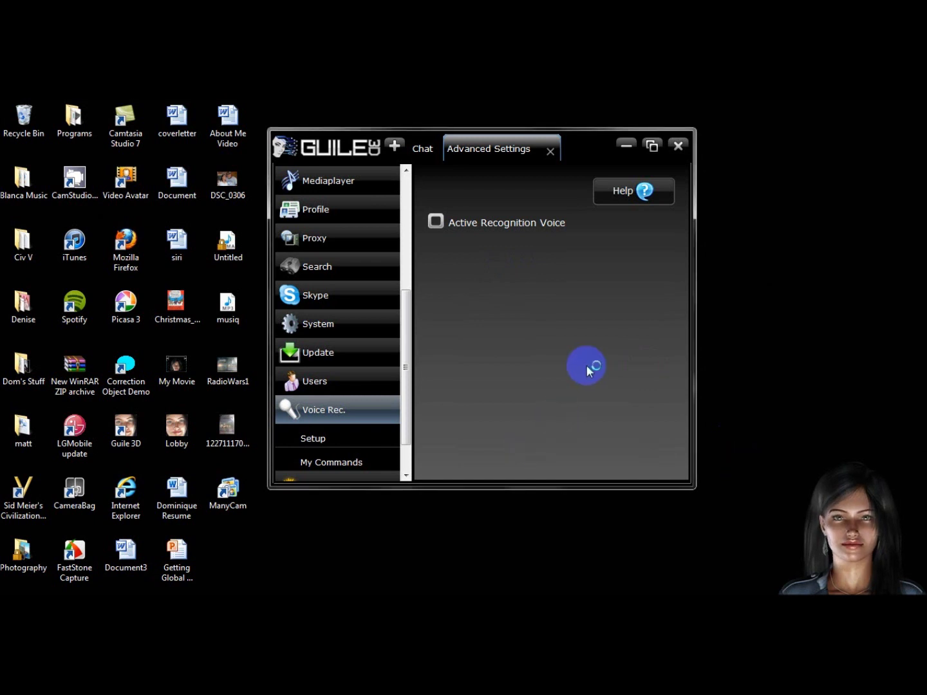
pyautogui.hotkey('ctrl', 'shift', 'Escape')
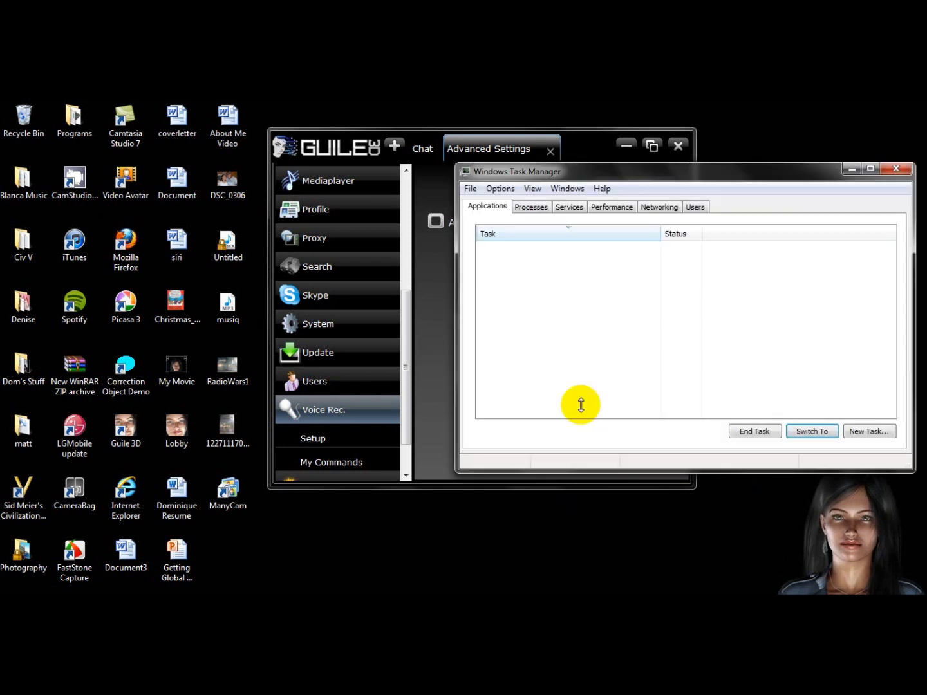
pyautogui.click(531, 207)
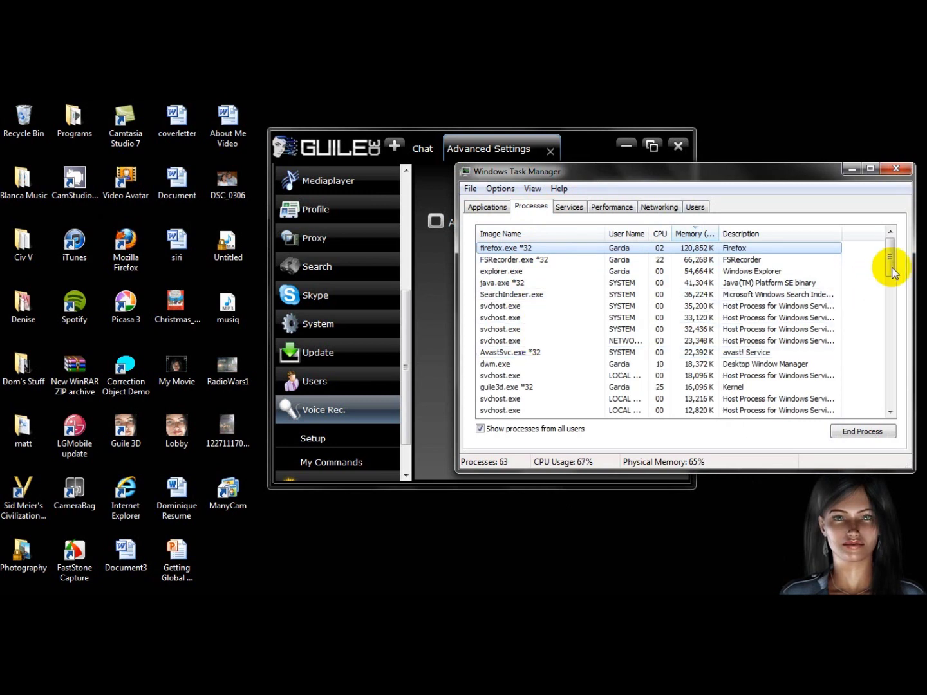
pyautogui.moveTo(894, 265)
pyautogui.mouseDown()
pyautogui.moveTo(894, 381)
pyautogui.moveTo(904, 321)
pyautogui.moveTo(899, 259)
pyautogui.mouseUp()
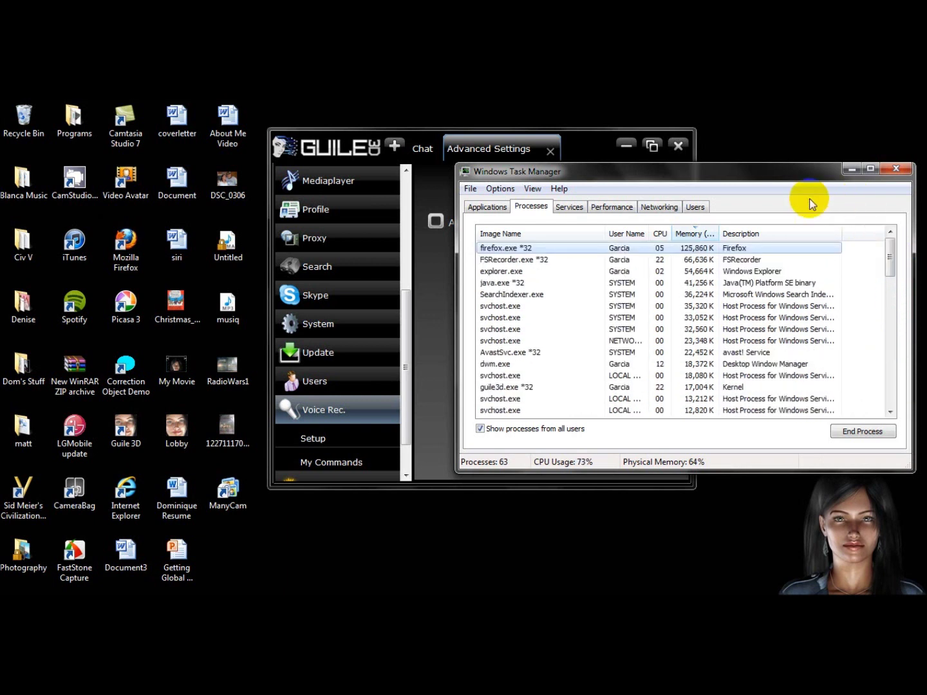
pyautogui.click(895, 169)
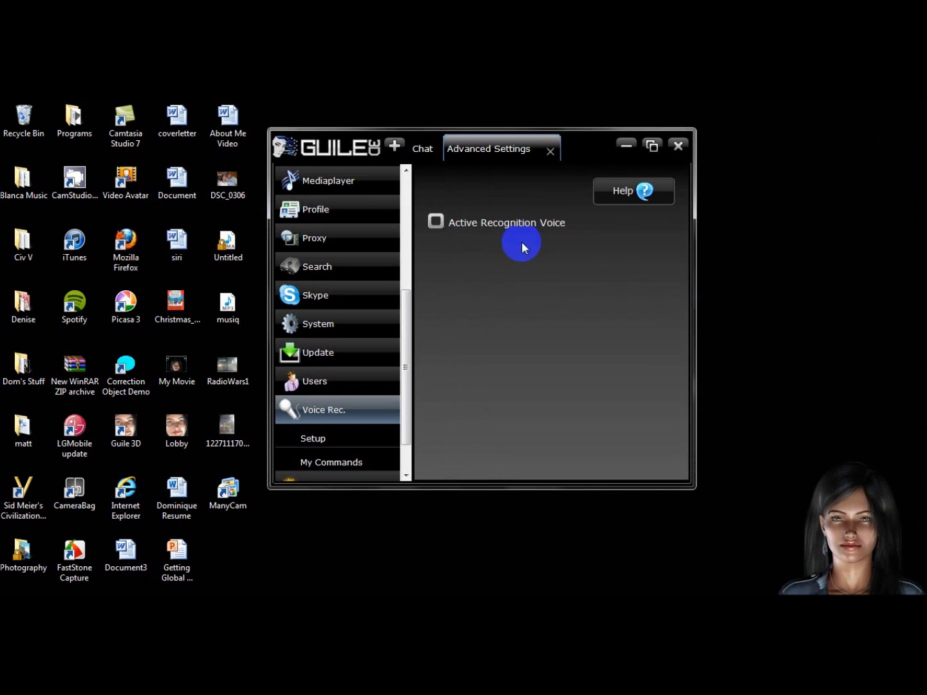
# Close Advanced Settings and launch Kiosk Studio from the assistant's Kiosk menu entry
pyautogui.click(550, 151)
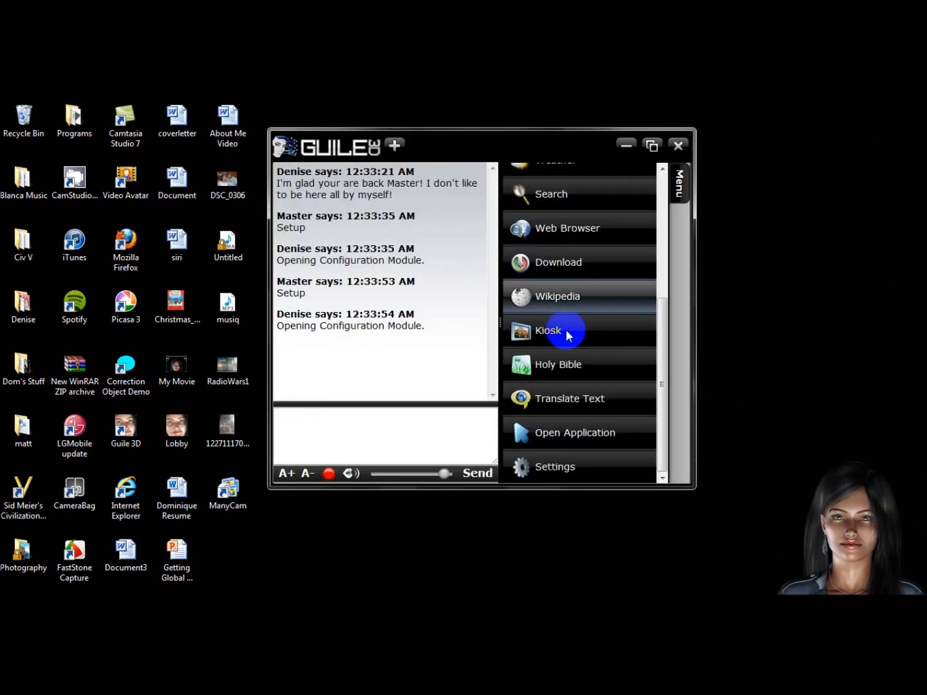
pyautogui.click(545, 332)
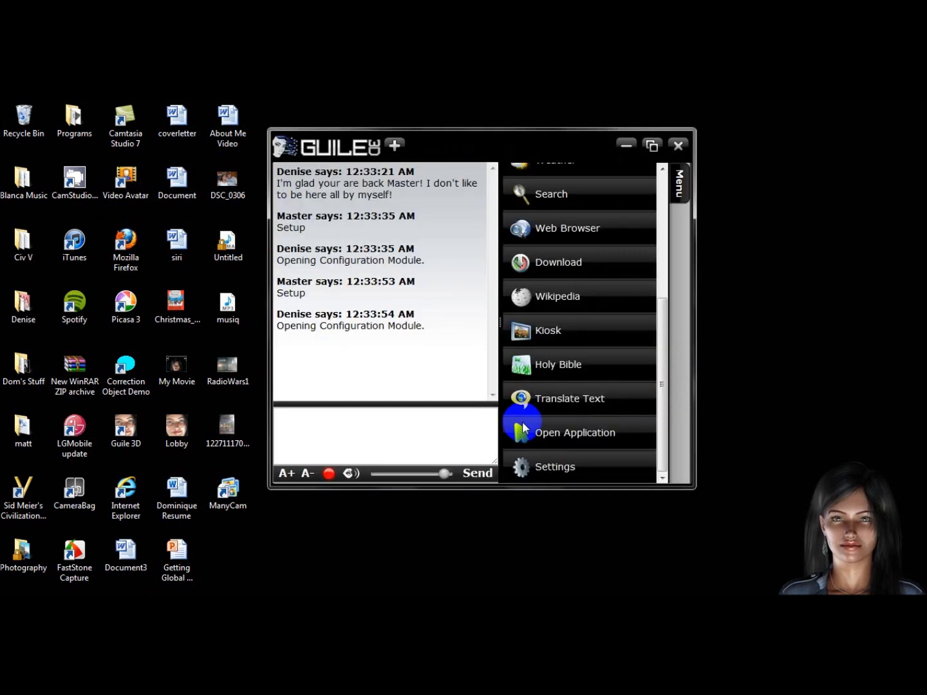
pyautogui.click(546, 330)
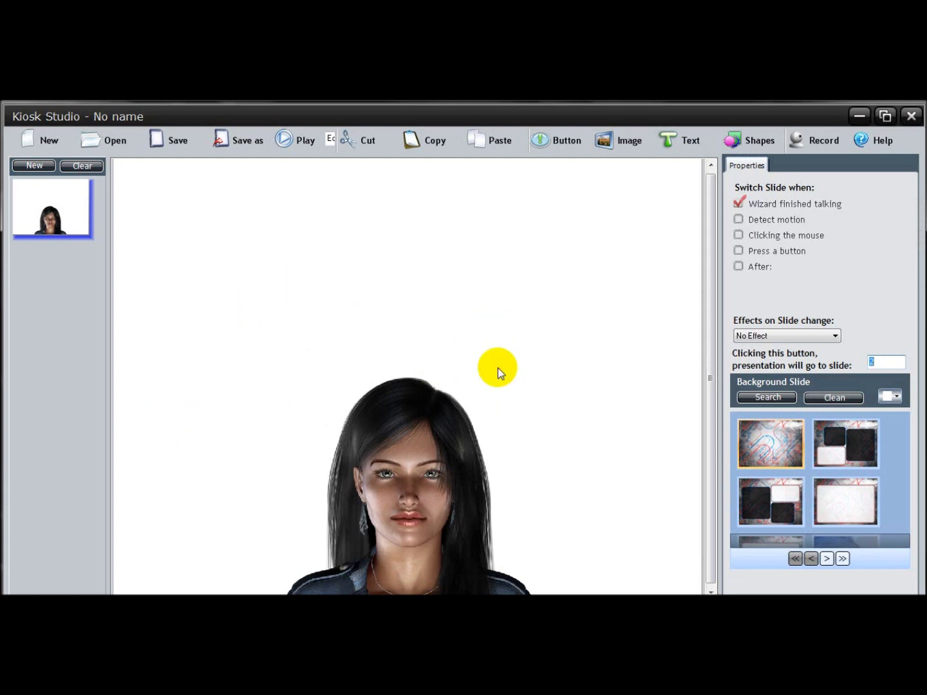
# Review the new slide's properties and begin adding a button image from the Pictures folder
pyautogui.click(450, 425)
pyautogui.click(437, 448)
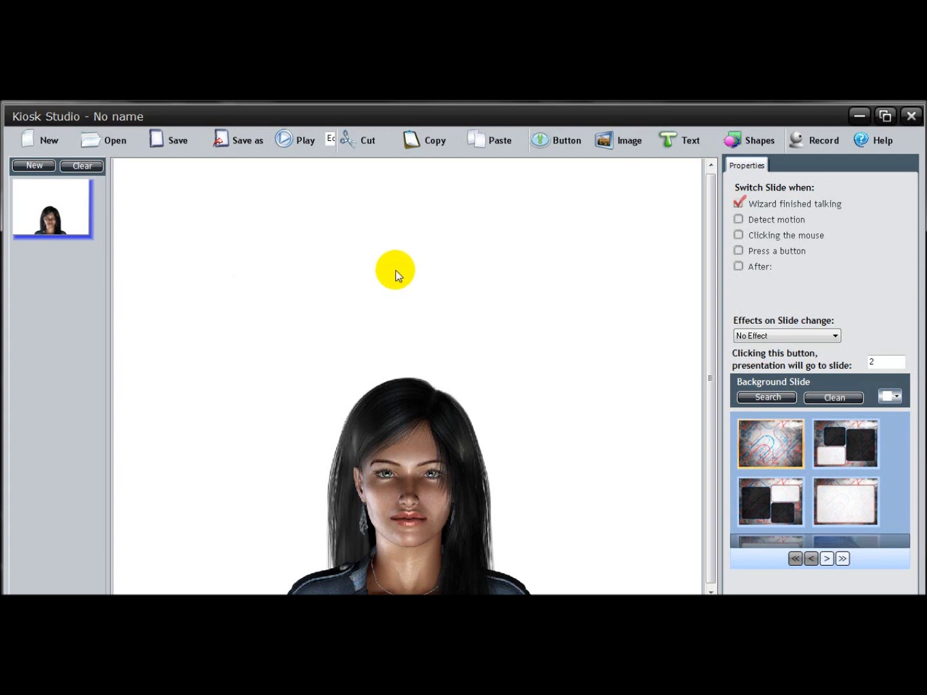
pyautogui.click(821, 131)
pyautogui.click(800, 140)
pyautogui.click(814, 139)
pyautogui.click(556, 146)
# Place silver-play-button.jpg above the avatar and make the slide advance only on a button press
pyautogui.click(550, 147)
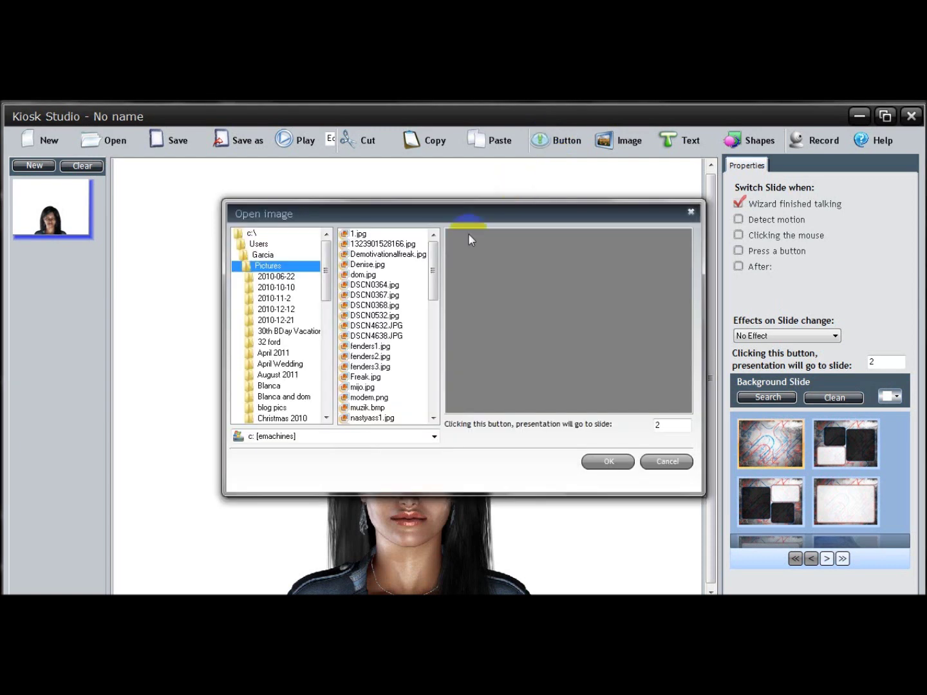
pyautogui.moveTo(434, 261); pyautogui.dragTo(425, 382)
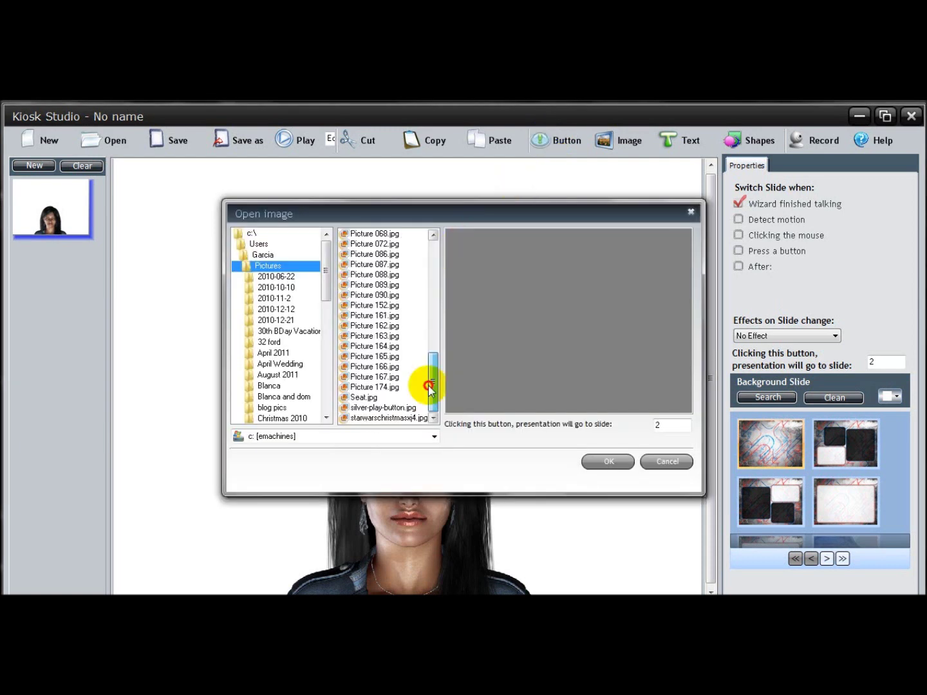
pyautogui.click(377, 408)
pyautogui.click(605, 461)
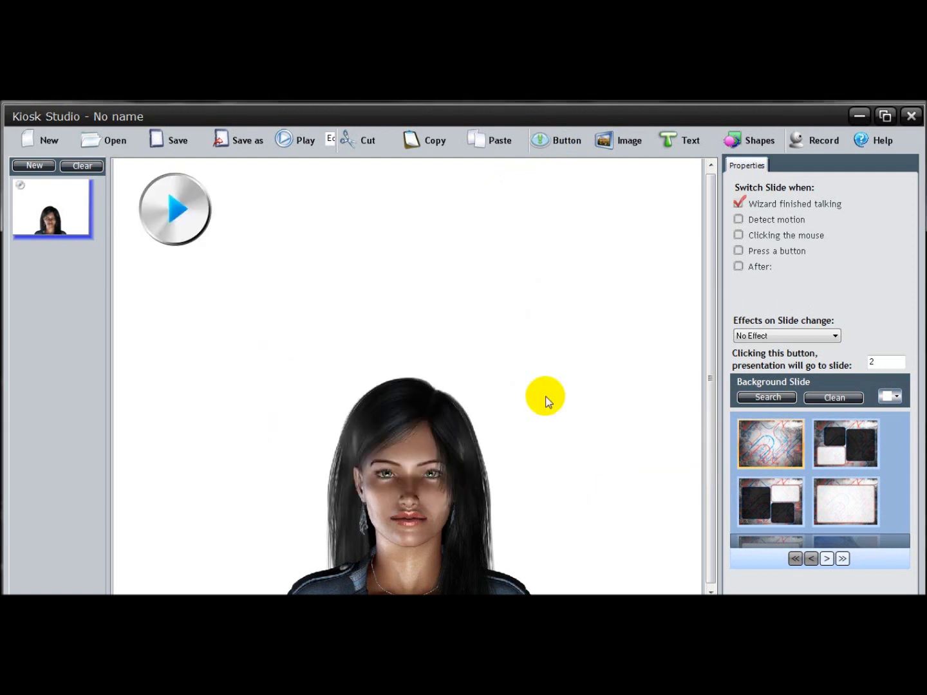
pyautogui.moveTo(195, 229); pyautogui.dragTo(412, 302)
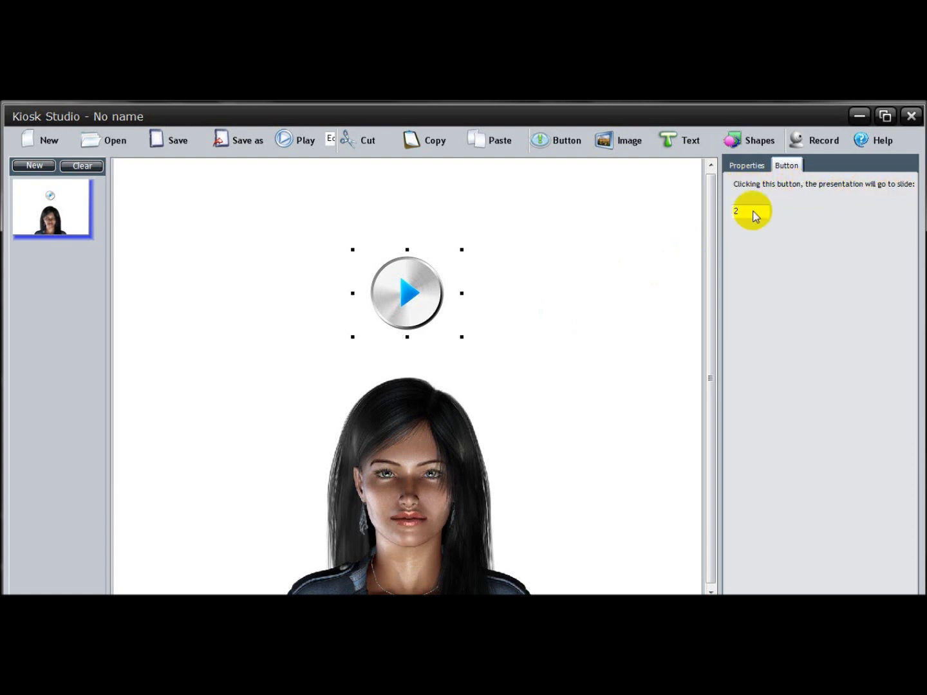
pyautogui.click(748, 167)
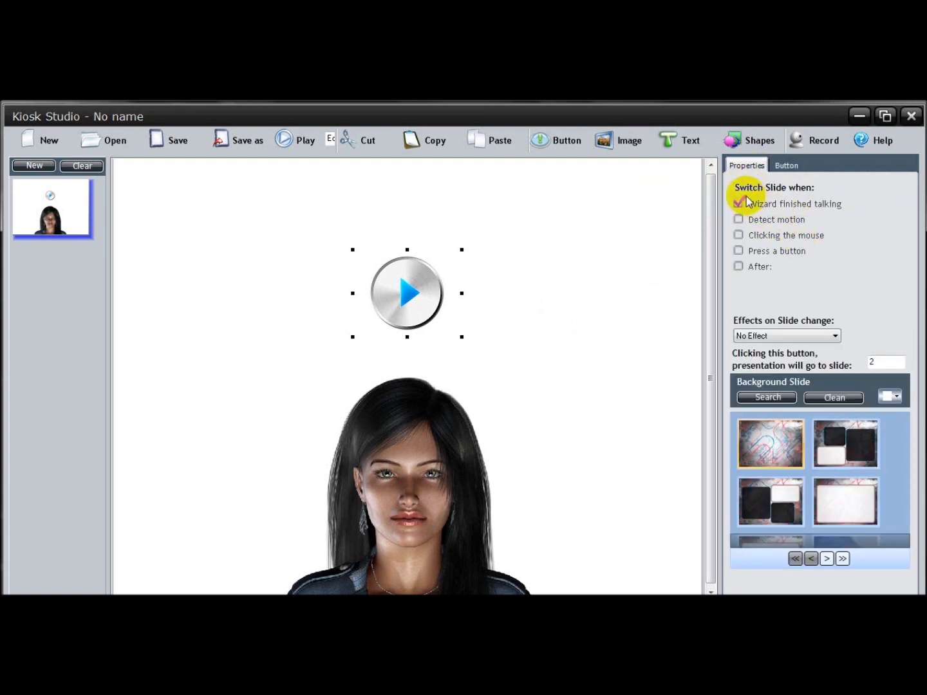
pyautogui.click(738, 250)
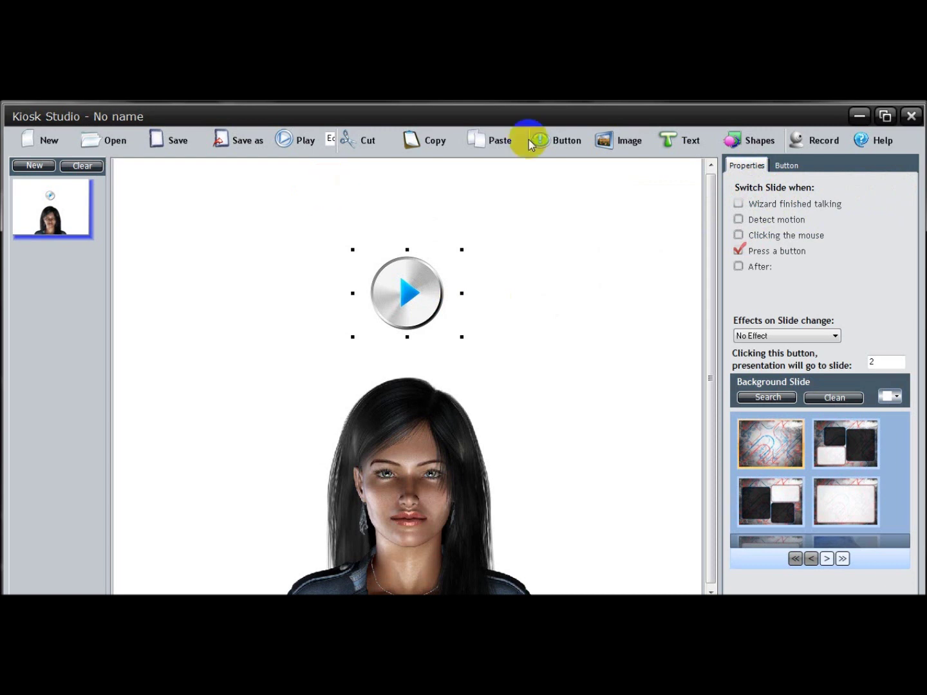
# Add a top-centred size-18 caption 'Welcome To The Company Lobby Press Button Below To Begin'
pyautogui.click(687, 148)
pyautogui.click(692, 172)
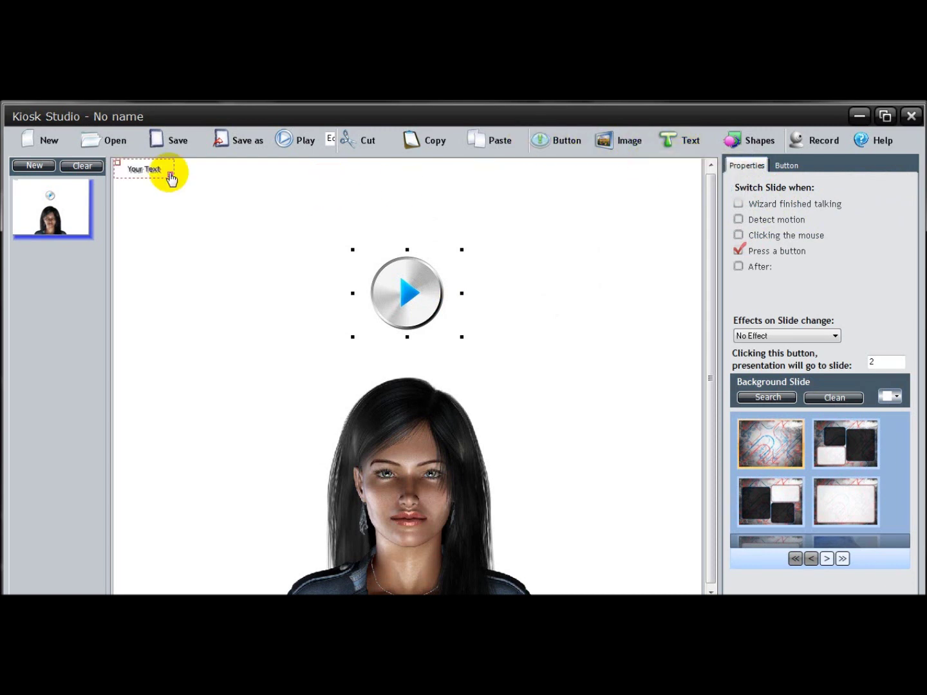
pyautogui.moveTo(171, 179); pyautogui.dragTo(389, 213)
pyautogui.moveTo(221, 188); pyautogui.dragTo(372, 193)
pyautogui.moveTo(736, 222); pyautogui.dragTo(806, 222)
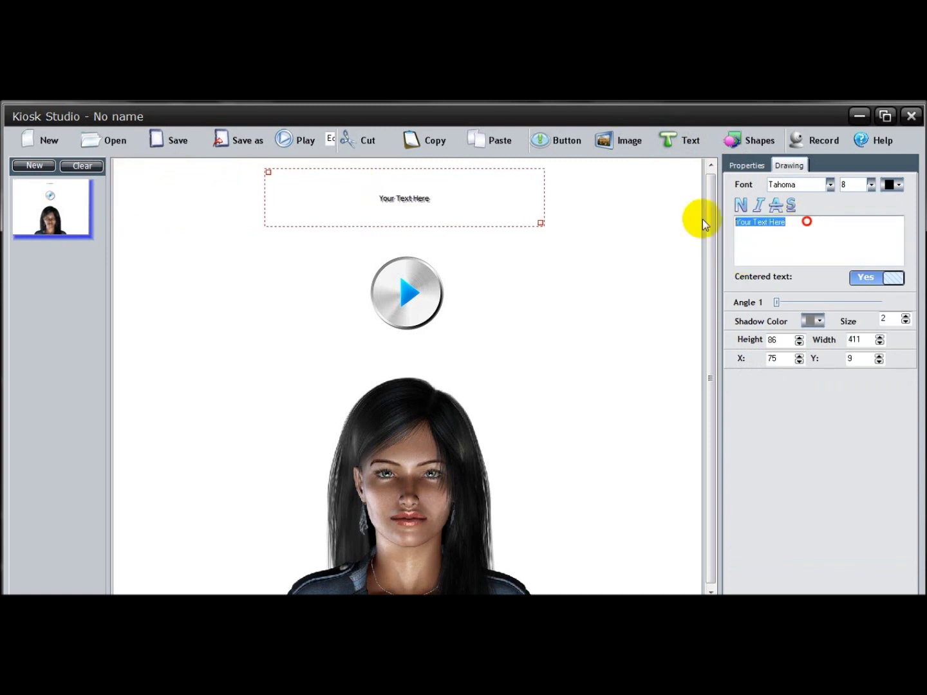
pyautogui.write('We')
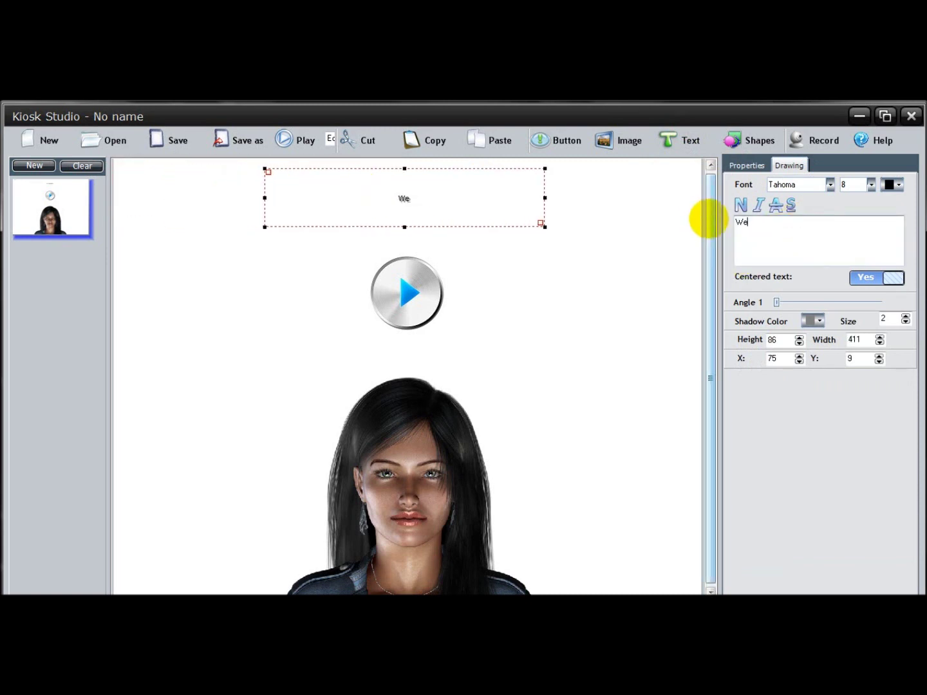
pyautogui.write('lcome To The')
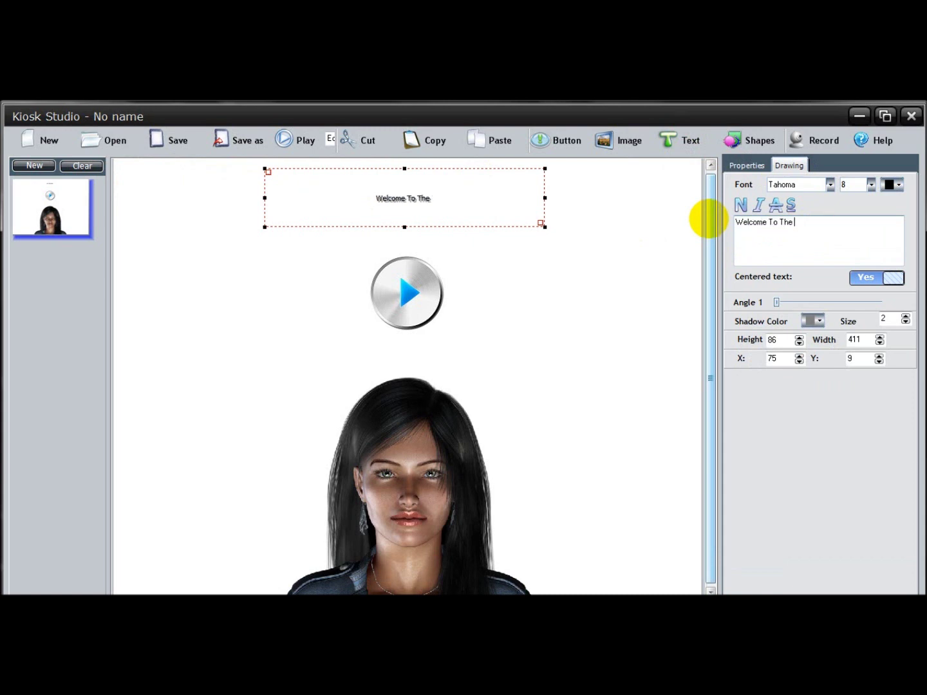
pyautogui.write(' Company Lobby')
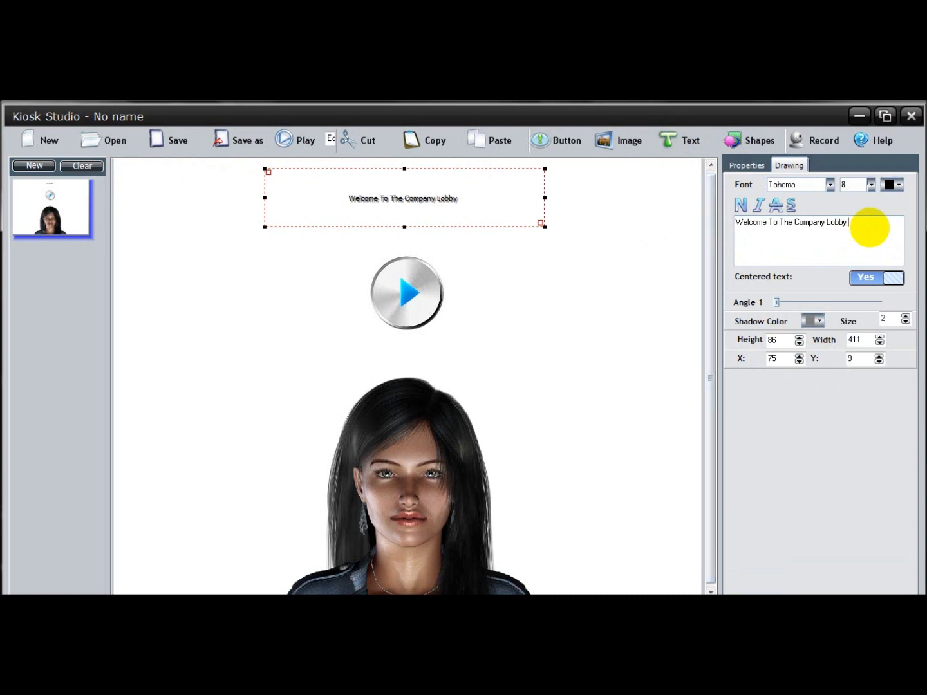
pyautogui.write(' Press Bu')
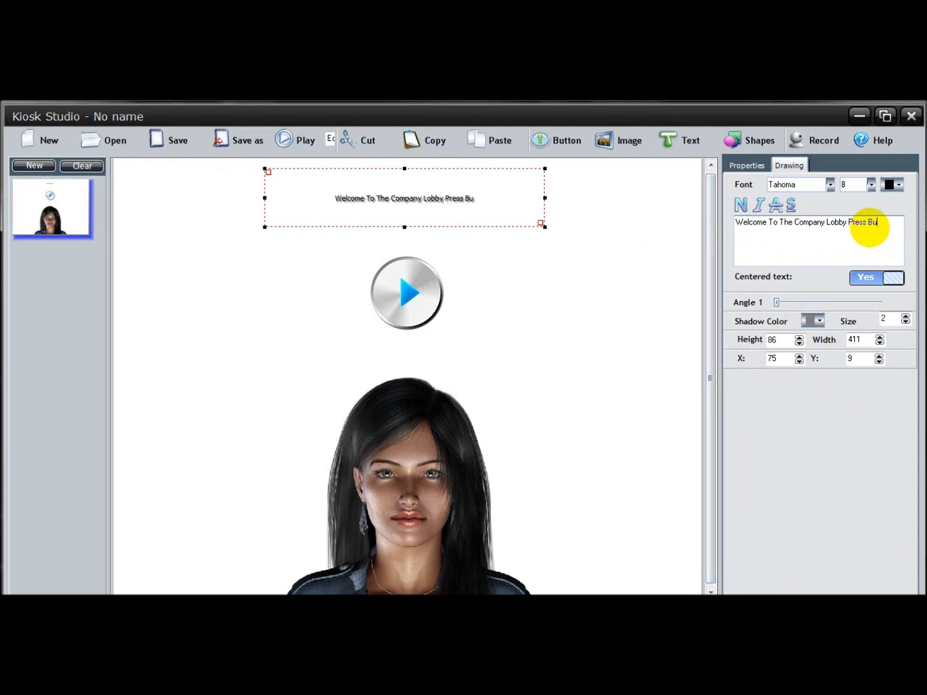
pyautogui.write('tton Below')
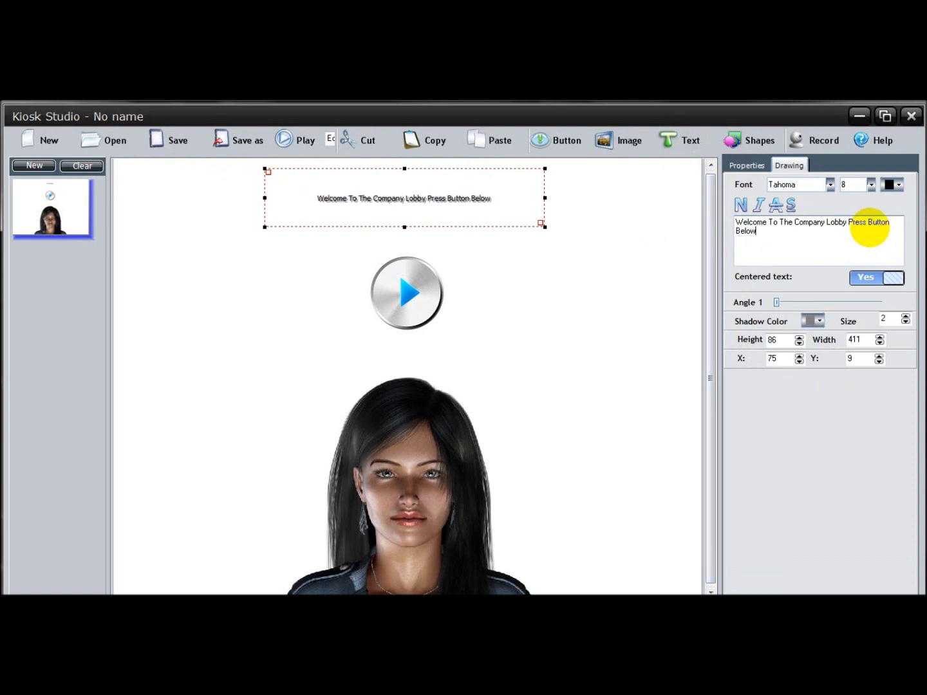
pyautogui.write(' T')
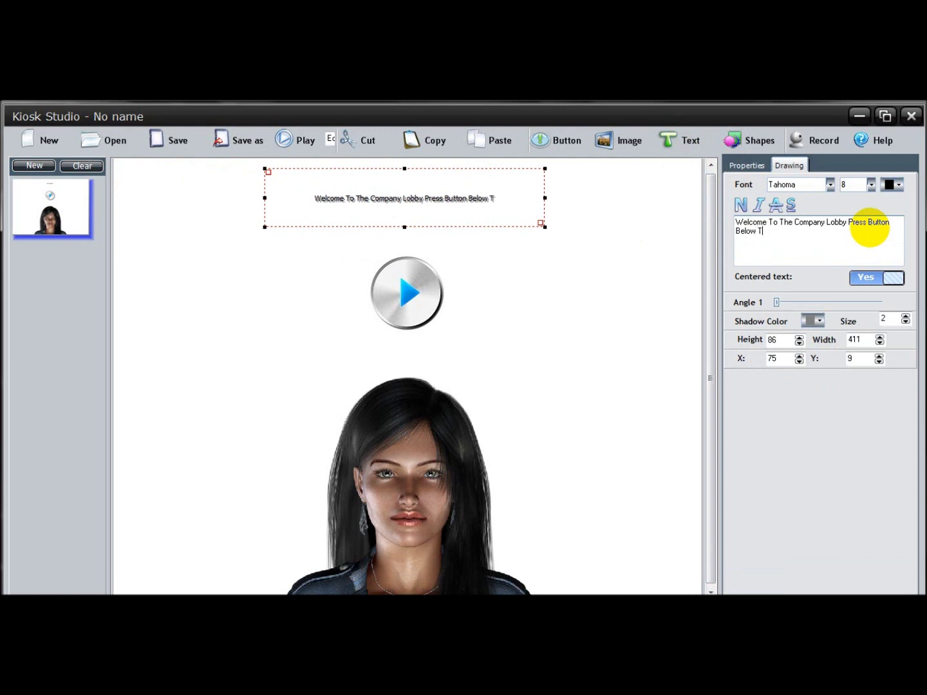
pyautogui.write('o Begin')
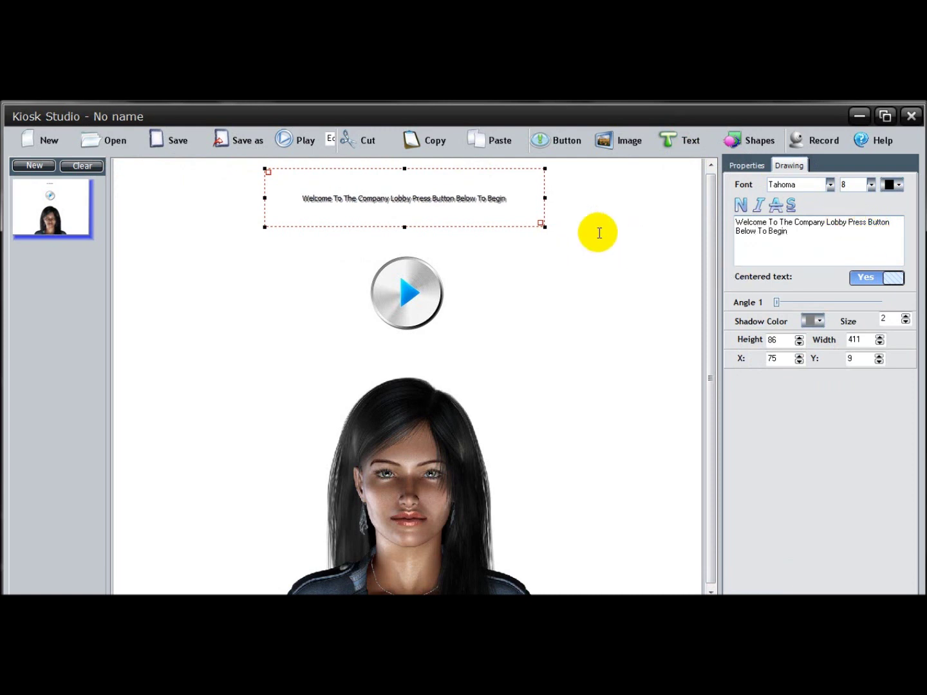
pyautogui.click(872, 185)
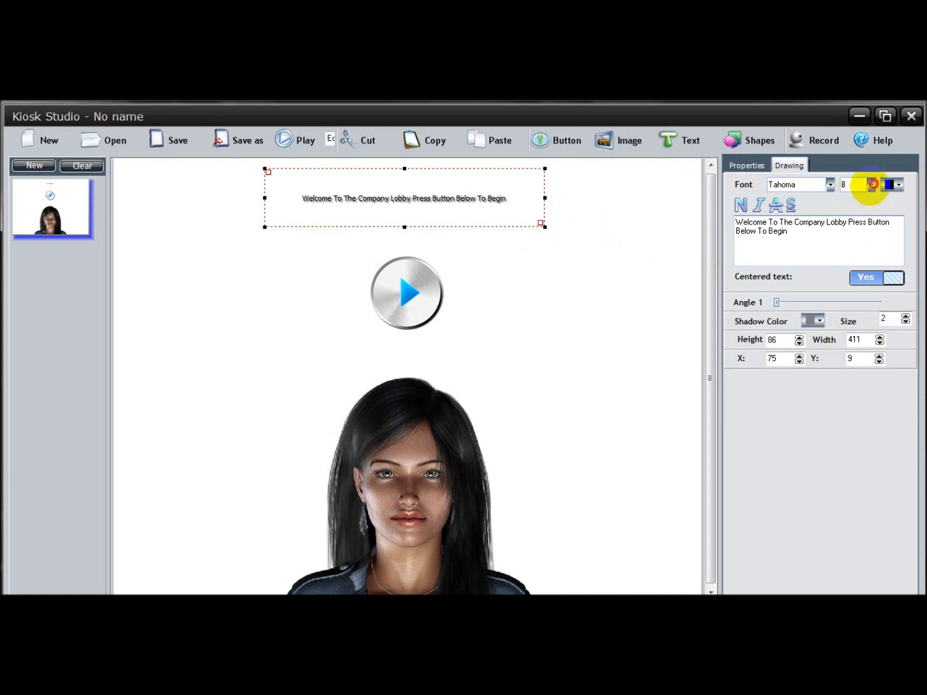
pyautogui.click(858, 275)
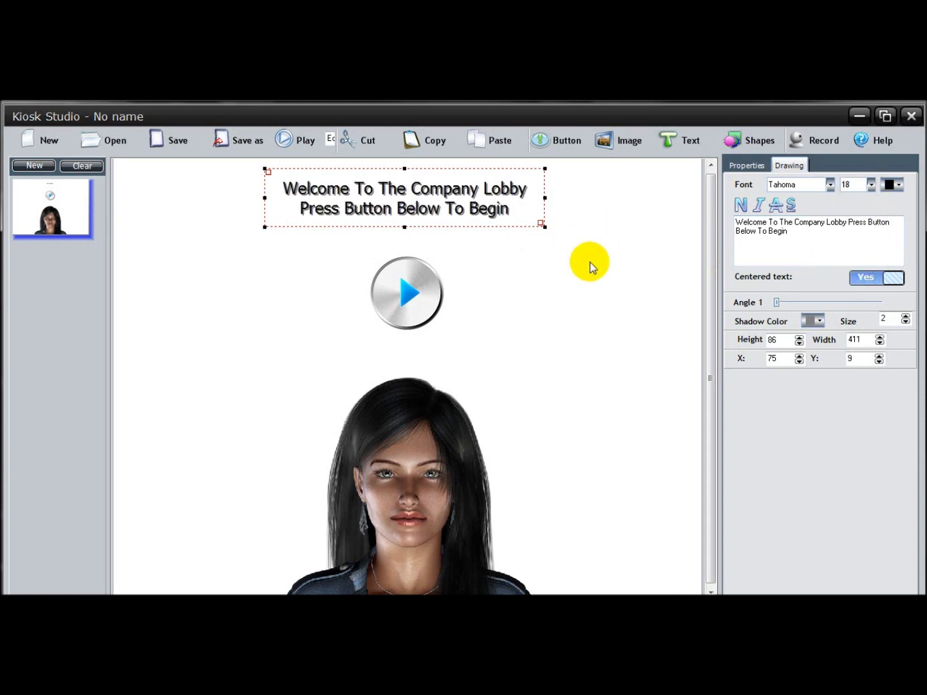
pyautogui.click(394, 425)
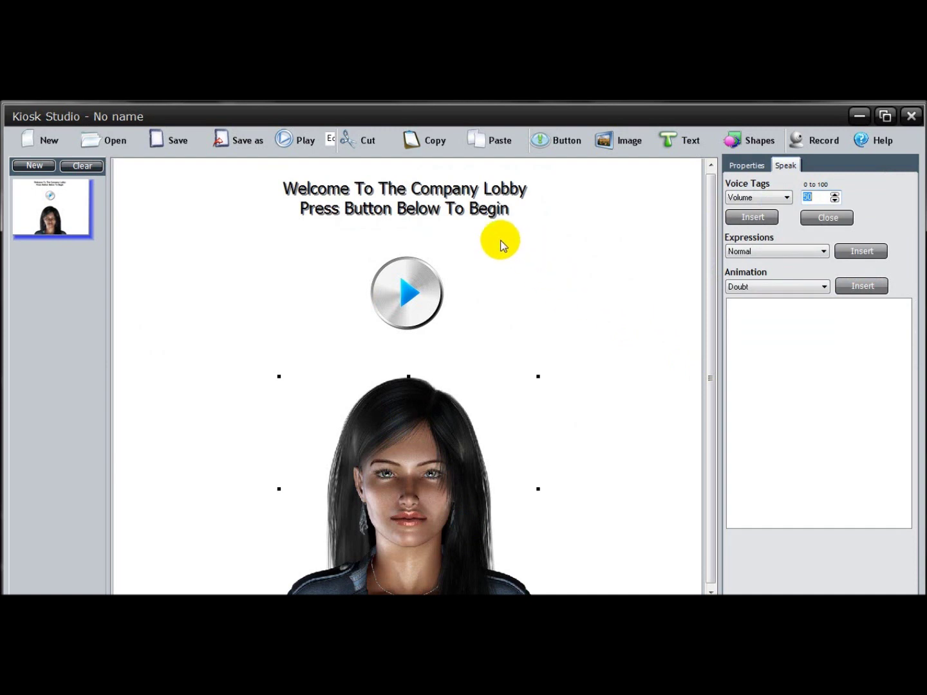
# Link the play button to slide 2 and add a new second slide
pyautogui.click(405, 295)
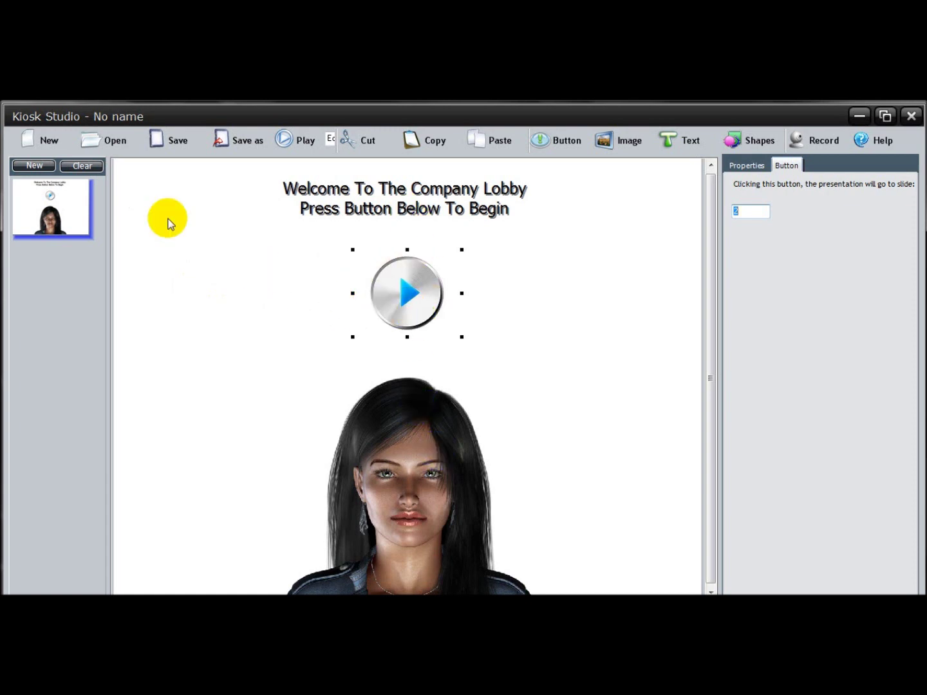
pyautogui.click(34, 166)
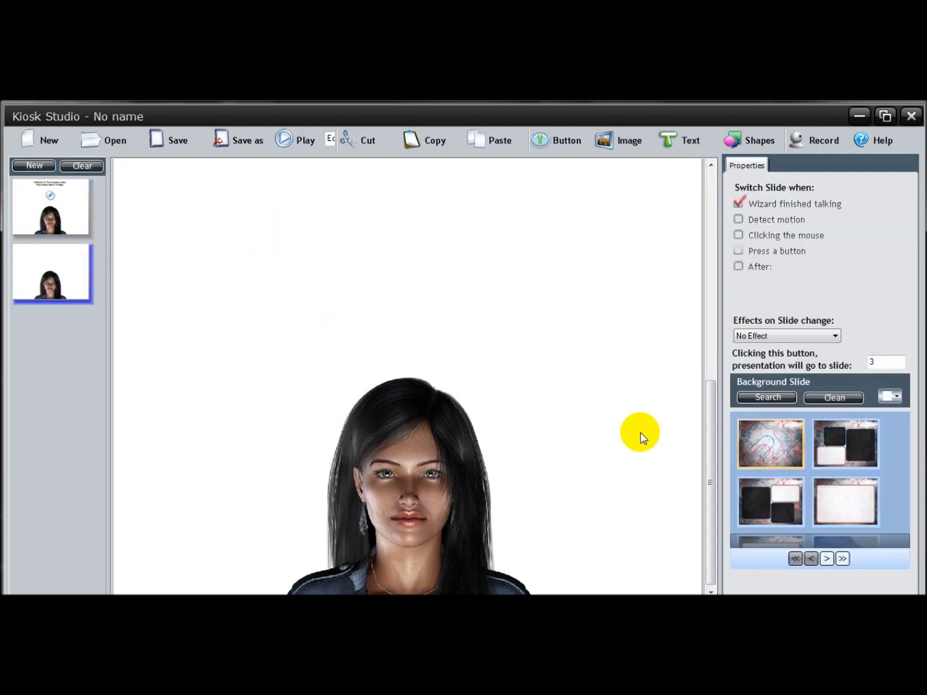
# Give slide 2 the red-and-blue arrows background behind the presenter
pyautogui.click(496, 482)
pyautogui.click(793, 453)
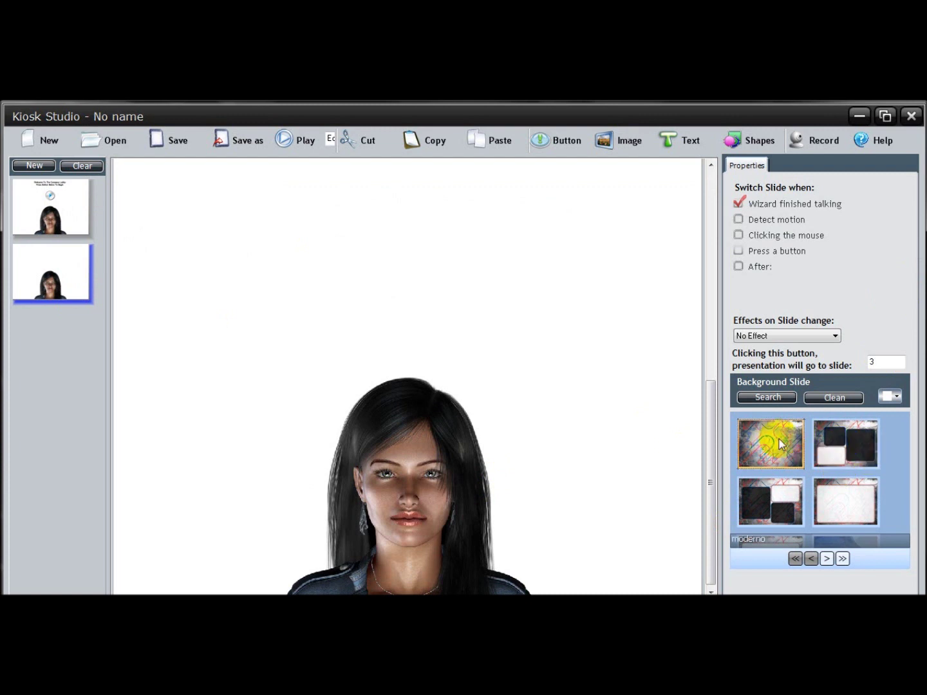
pyautogui.doubleClick(779, 443)
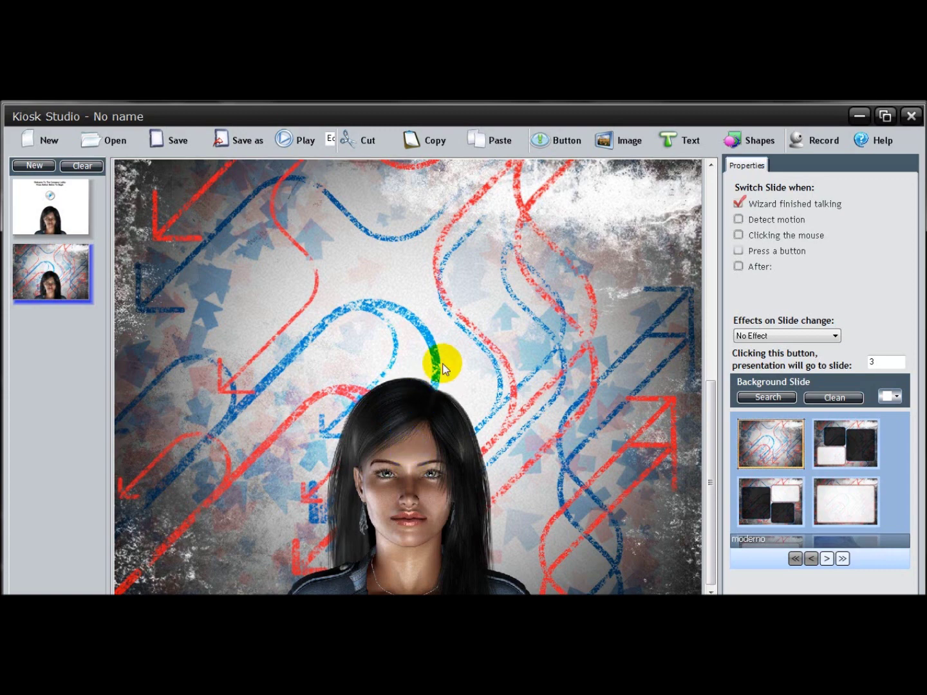
pyautogui.click(460, 404)
# Check the slide 2 presenter's settings, keeping expression Normal and animation Doubt
pyautogui.doubleClick(416, 469)
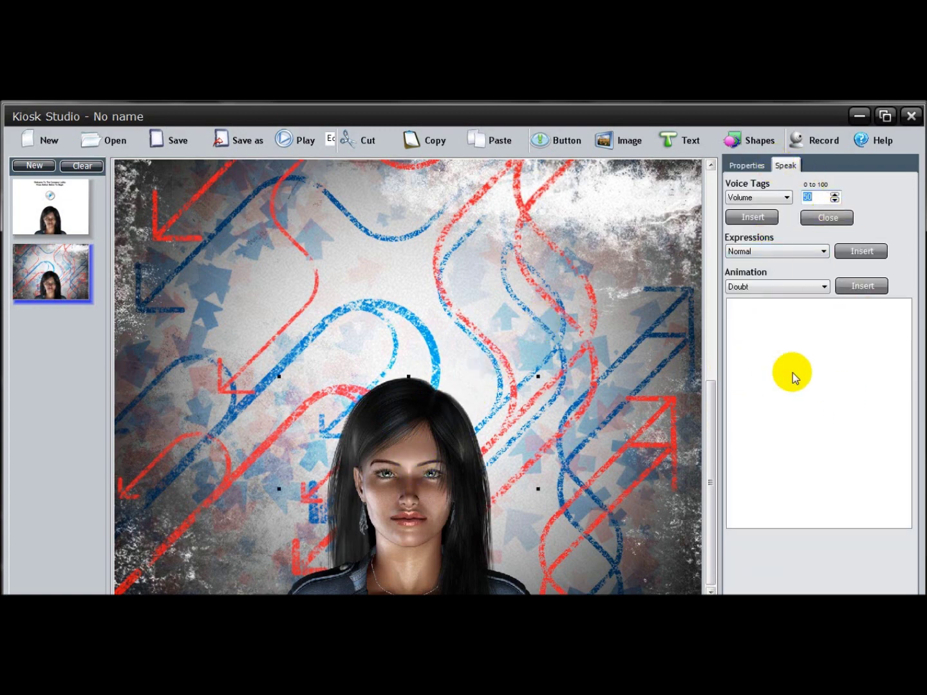
pyautogui.click(817, 252)
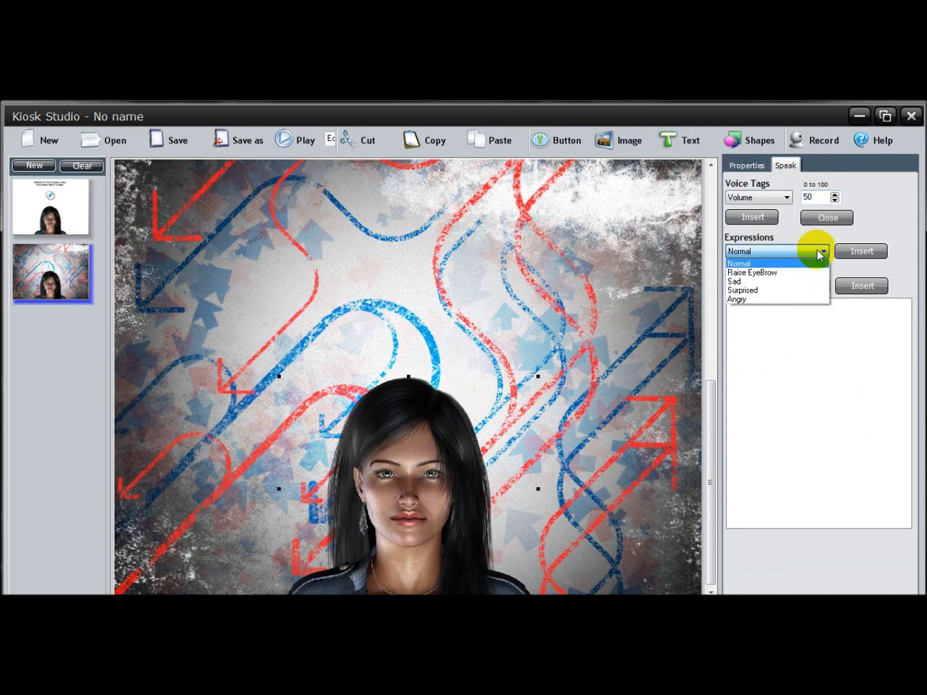
pyautogui.click(818, 252)
pyautogui.click(823, 287)
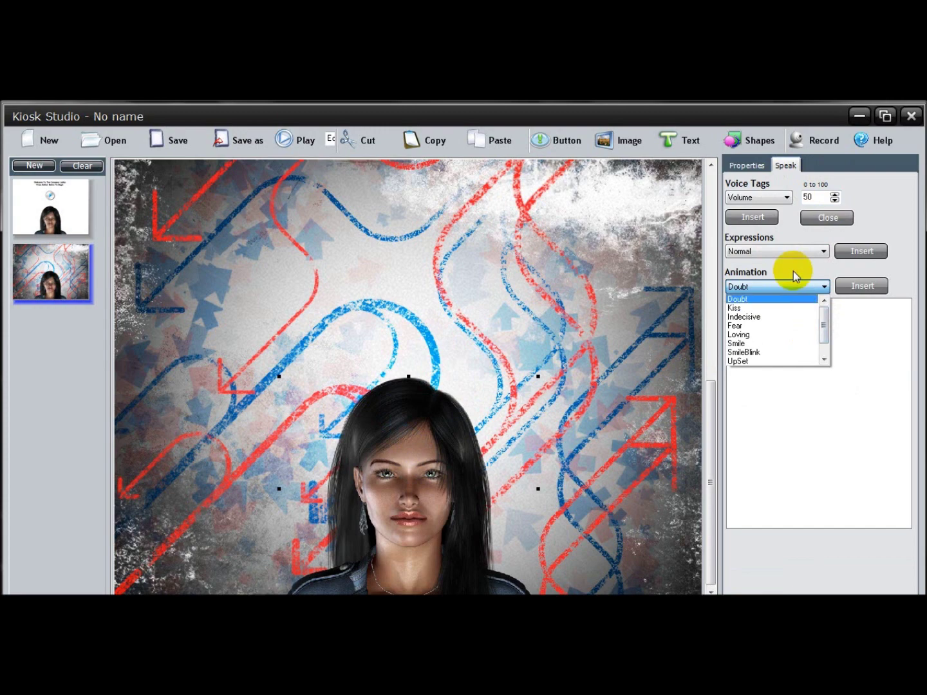
pyautogui.click(854, 341)
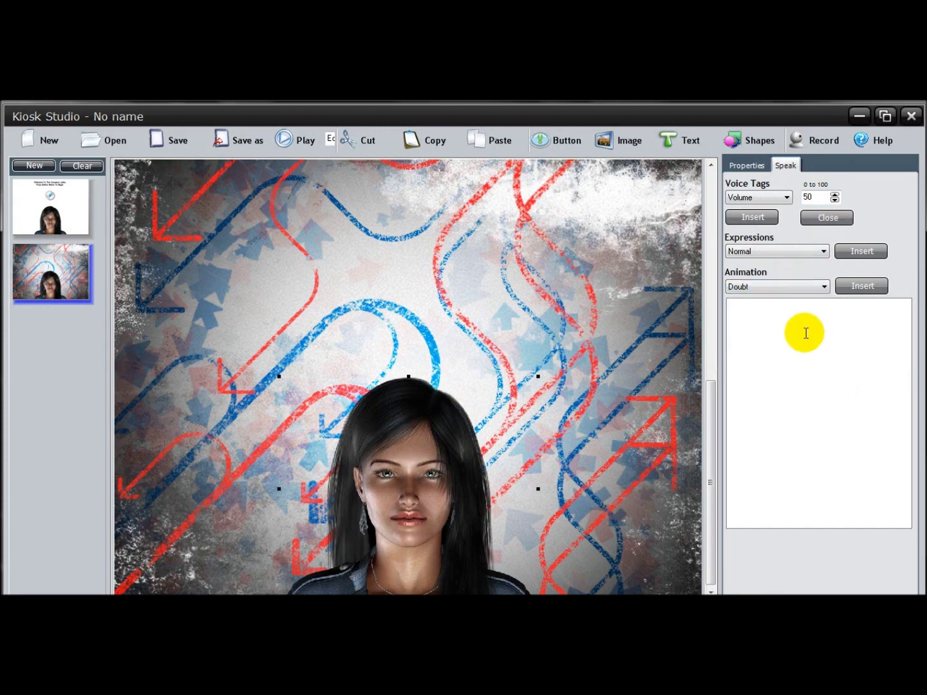
# Enter the speech 'This is just a test of screen number 2 in the demo' and select it
pyautogui.click(734, 310)
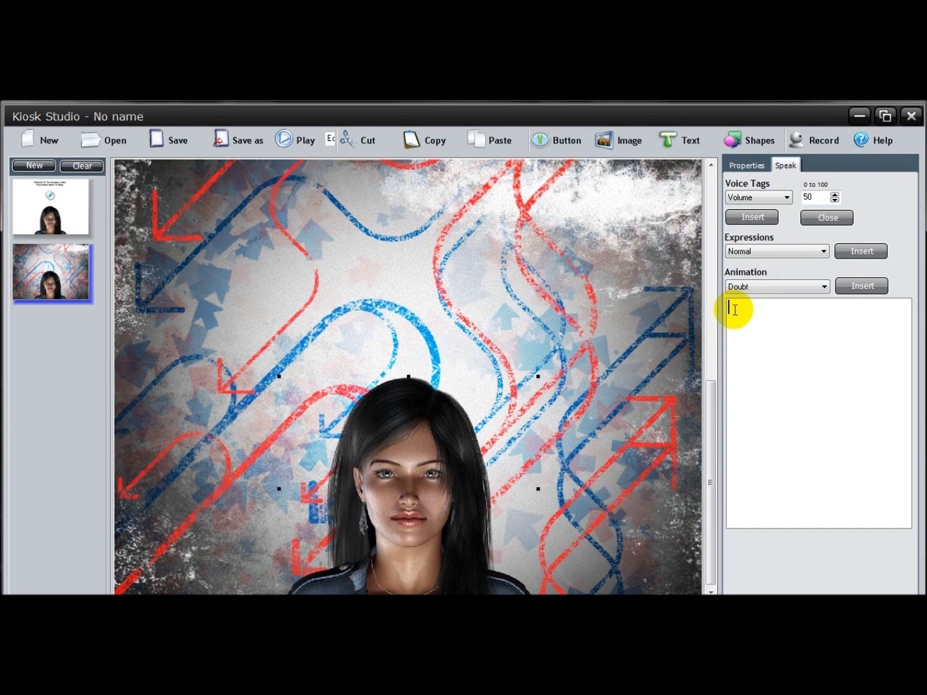
pyautogui.write('This is just a te')
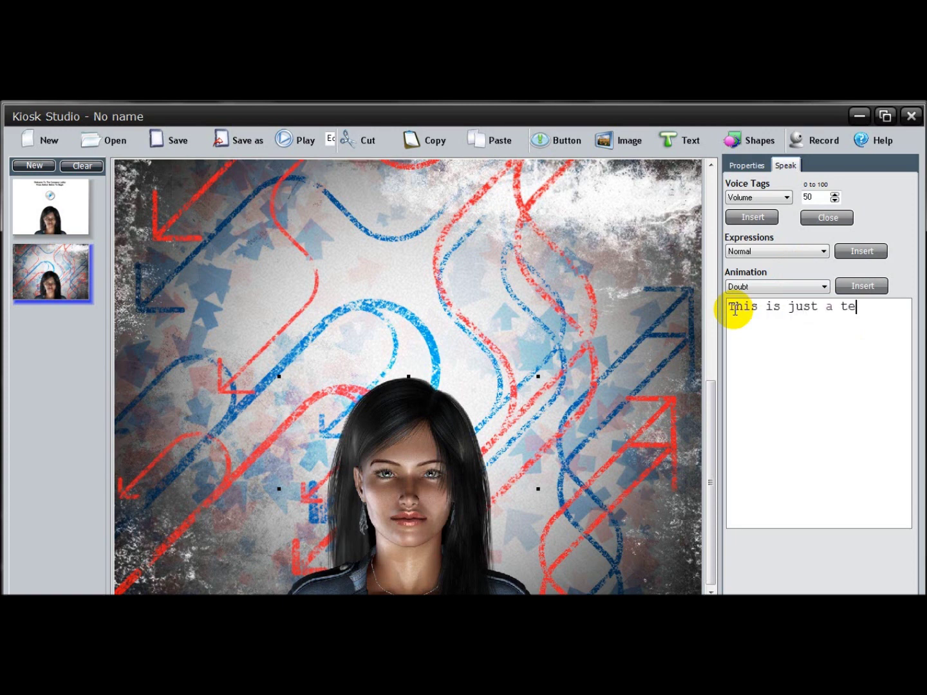
pyautogui.write('st of ')
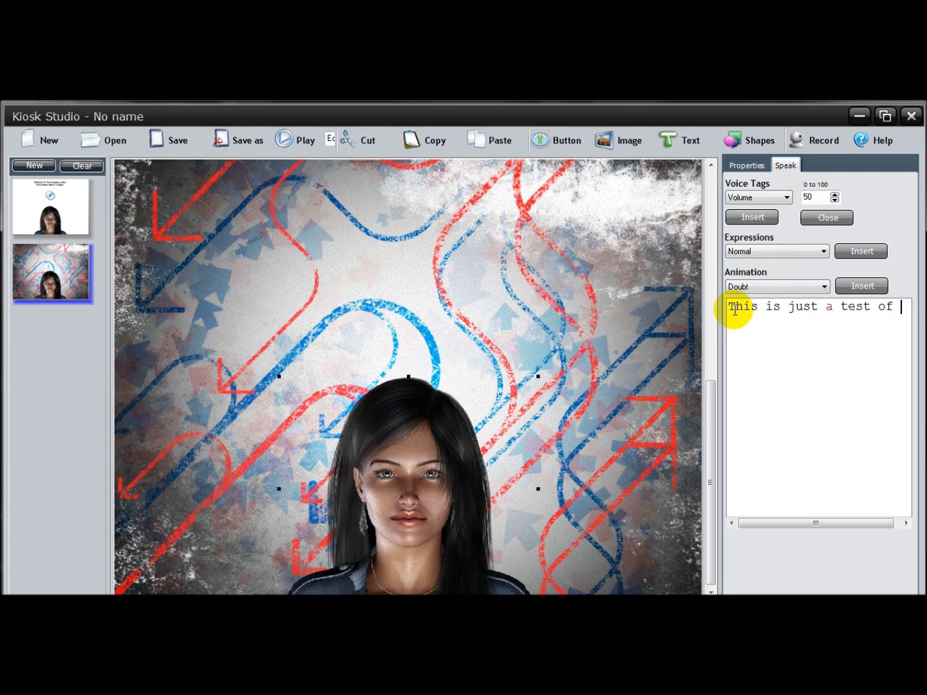
pyautogui.write('screen number 2 in ')
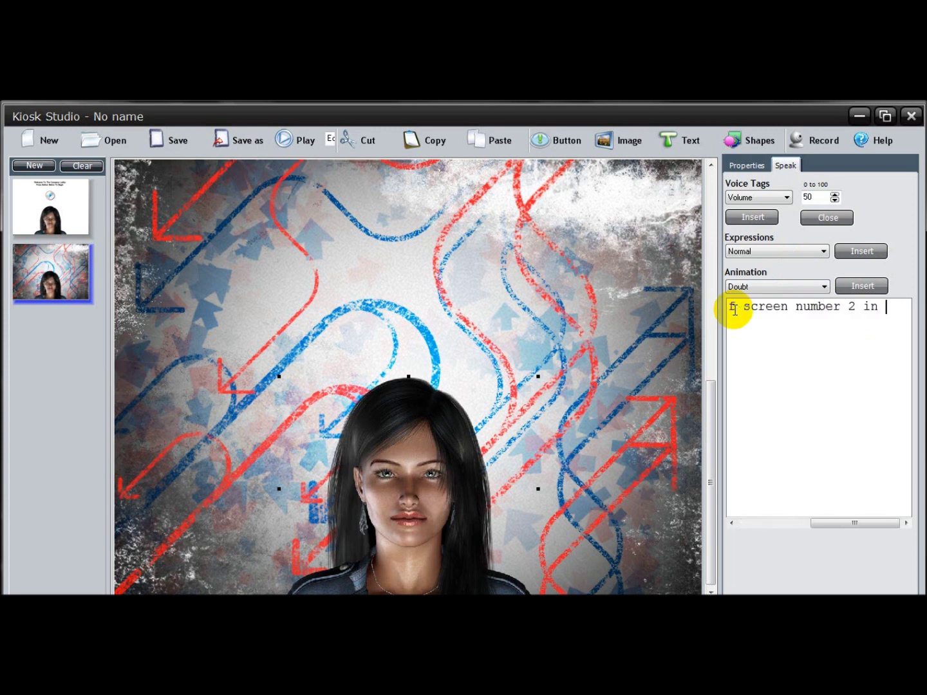
pyautogui.write('the demo')
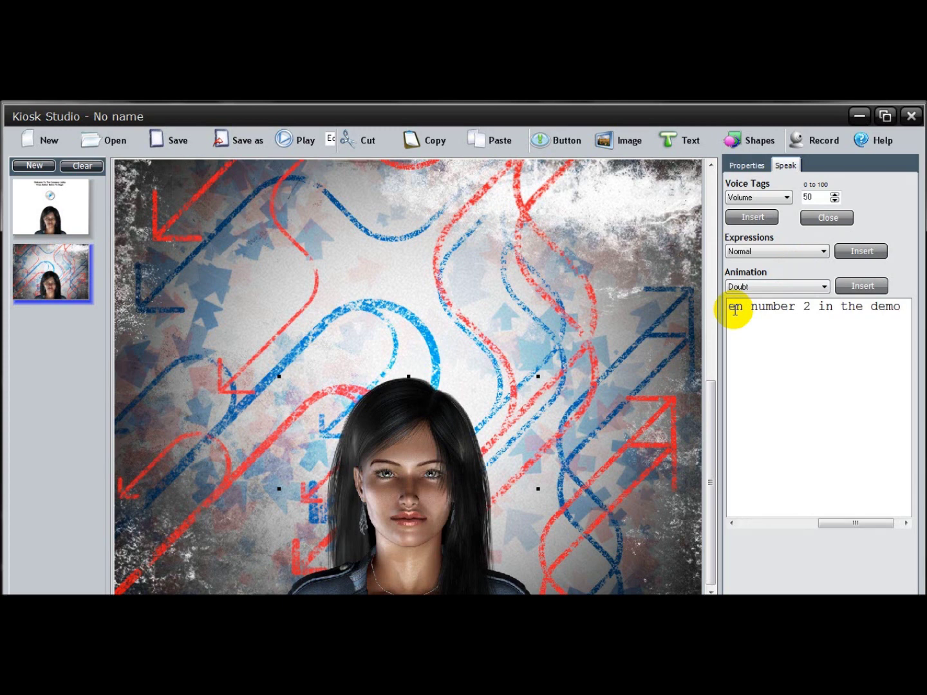
pyautogui.click(401, 459)
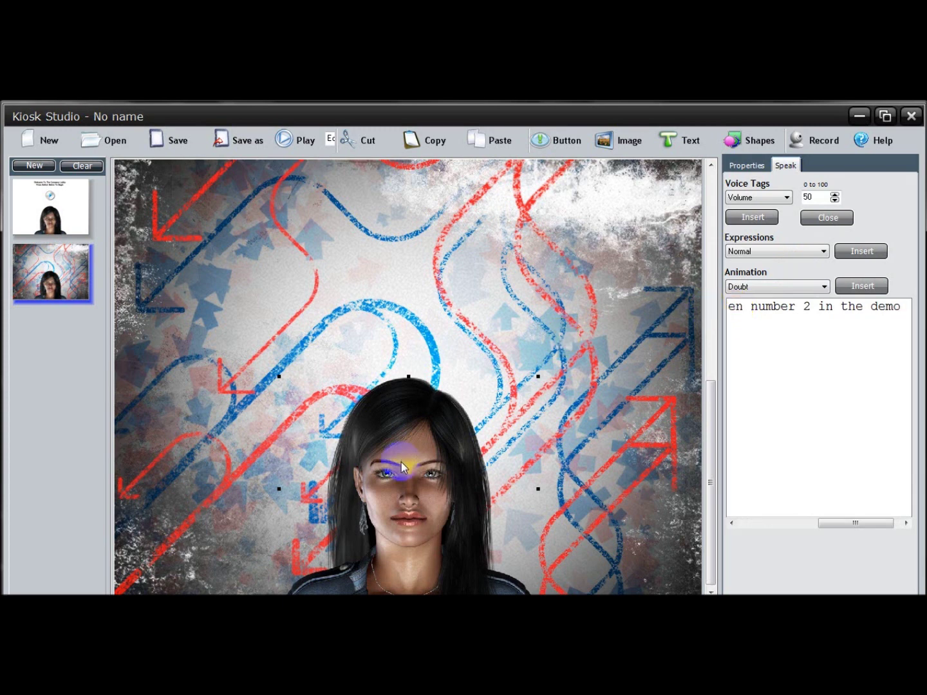
pyautogui.click(41, 278)
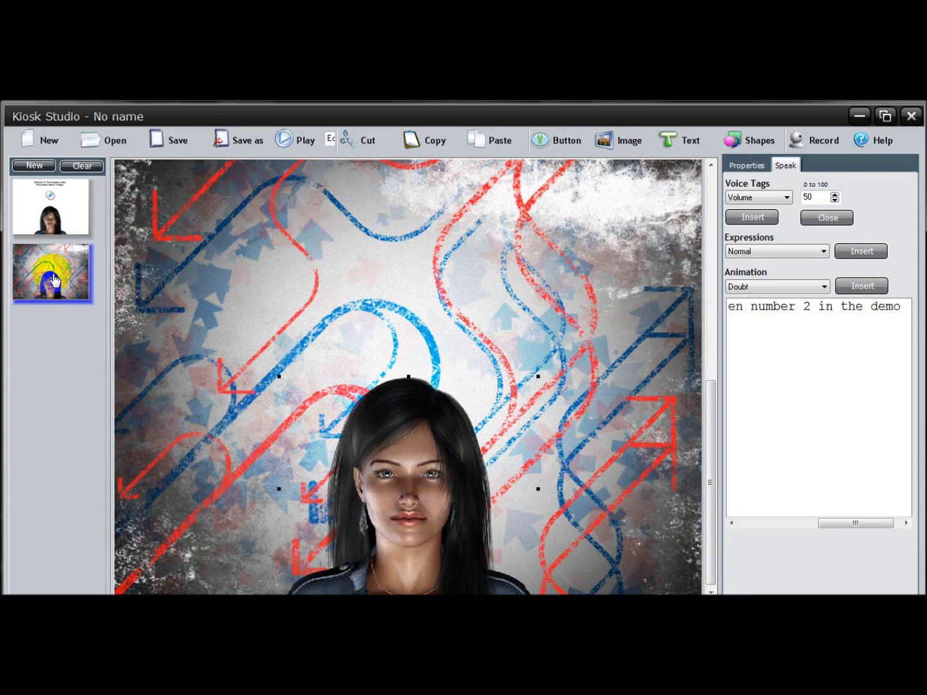
pyautogui.click(807, 307)
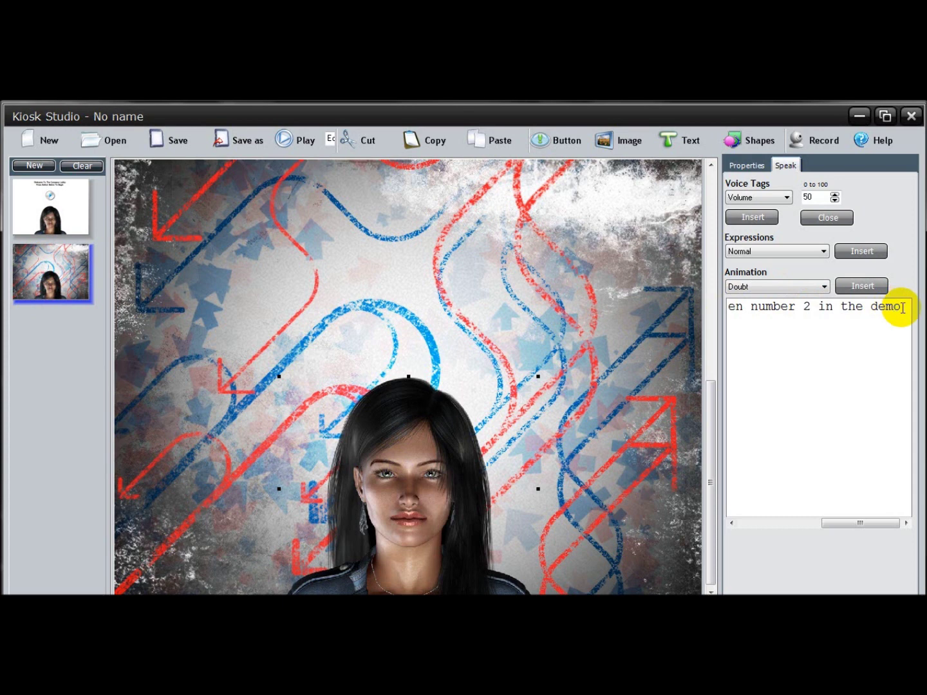
pyautogui.moveTo(901, 308); pyautogui.dragTo(693, 310)
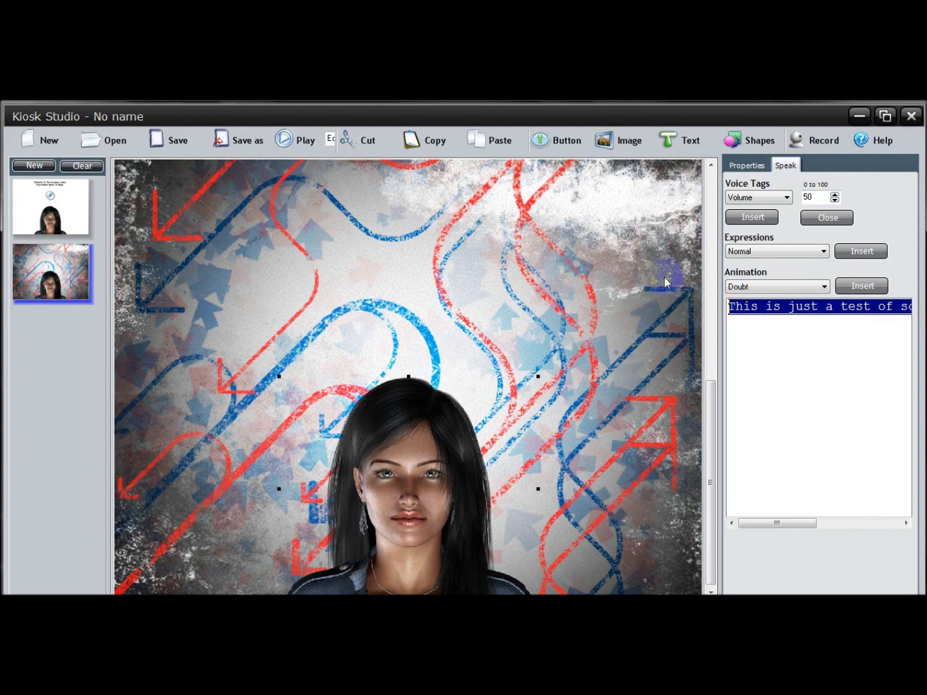
pyautogui.click(692, 143)
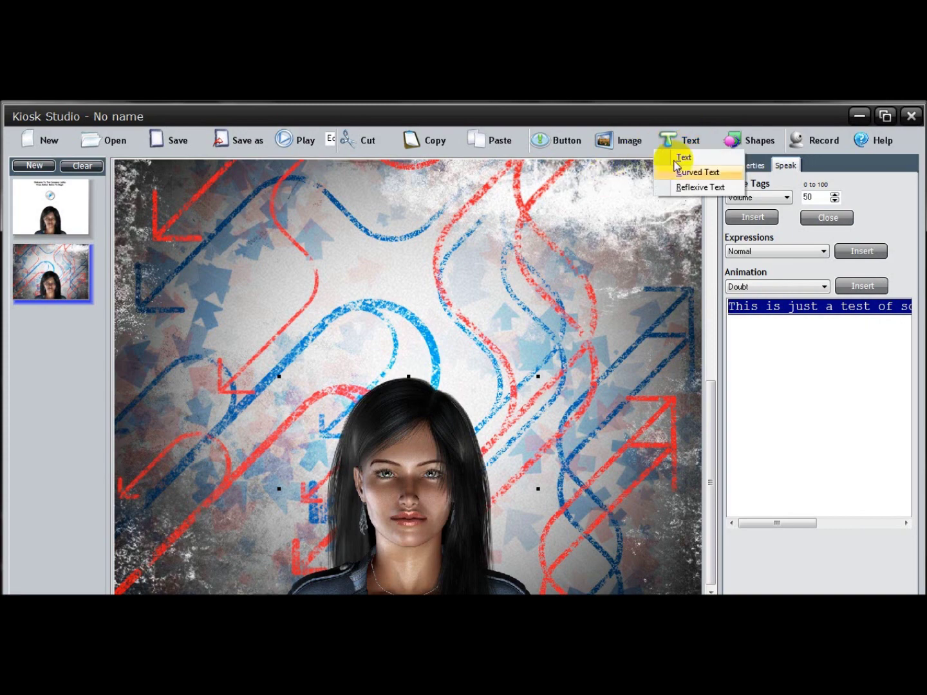
# Paste the spoken sentence as a size-18 caption centred above the avatar on slide 2
pyautogui.click(680, 158)
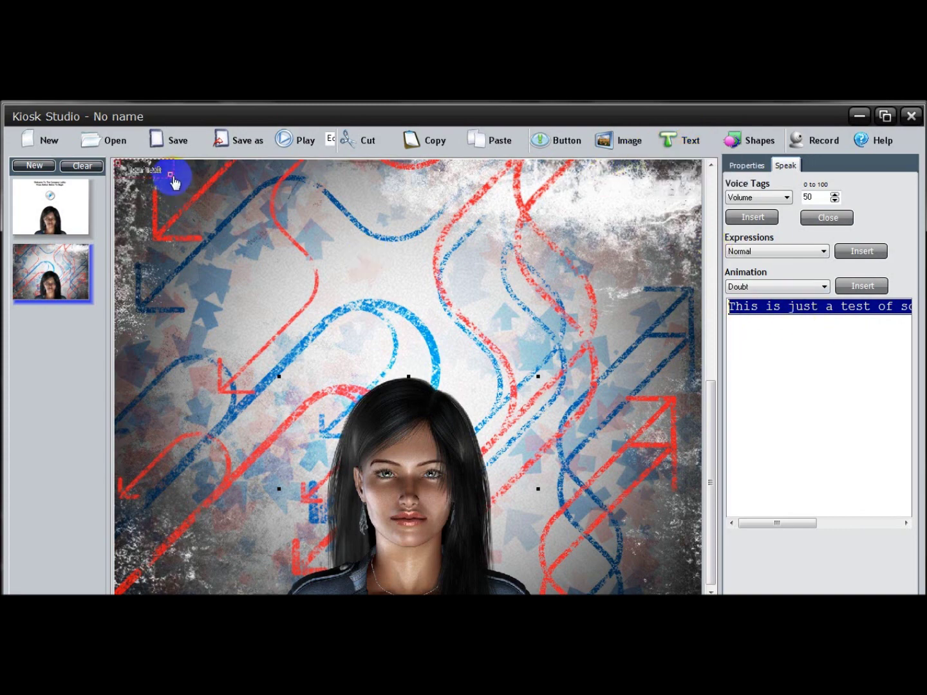
pyautogui.moveTo(171, 175); pyautogui.dragTo(508, 249)
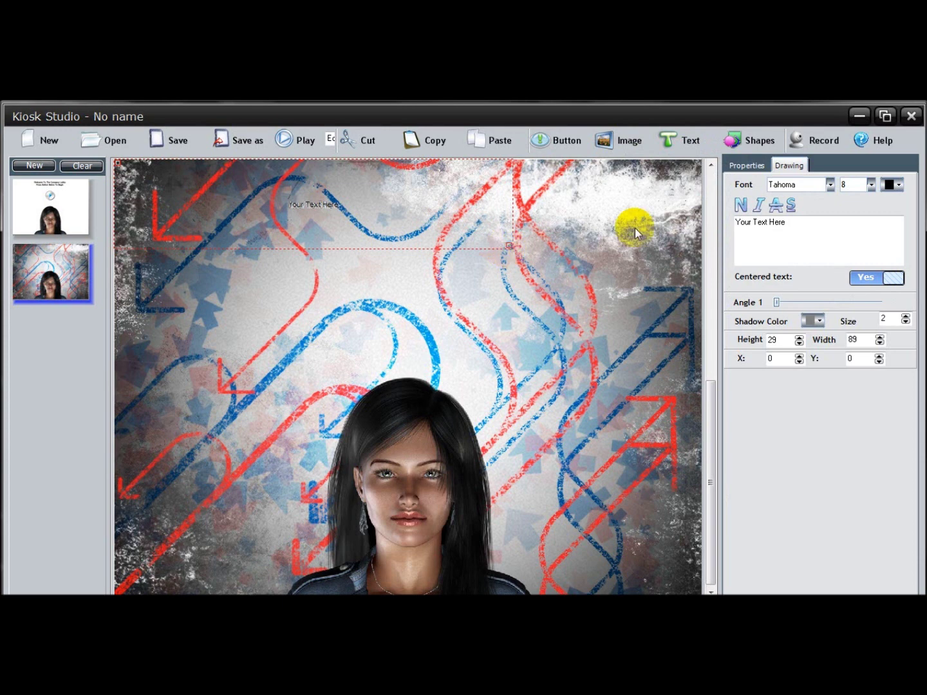
pyautogui.click(782, 231)
pyautogui.moveTo(736, 232); pyautogui.dragTo(719, 221)
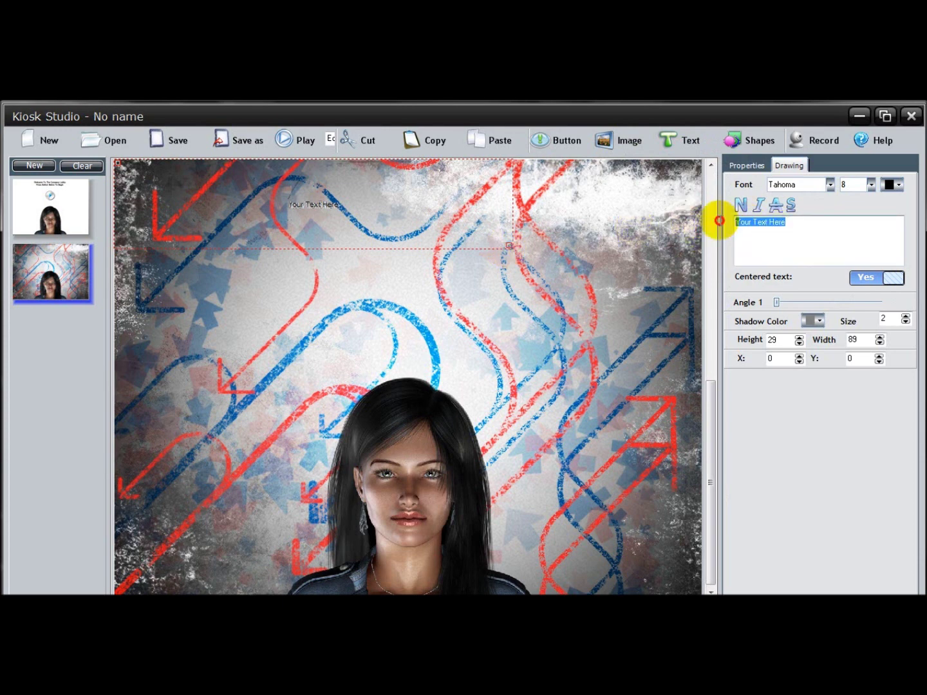
pyautogui.write('This is just a test of screen number 2 in the demo')
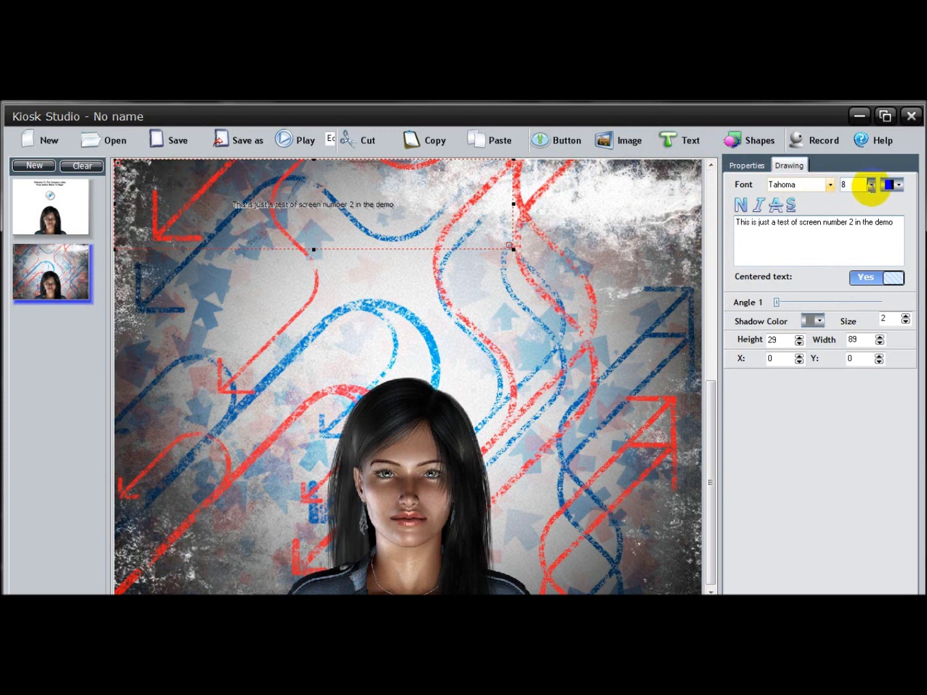
pyautogui.click(871, 185)
pyautogui.click(851, 264)
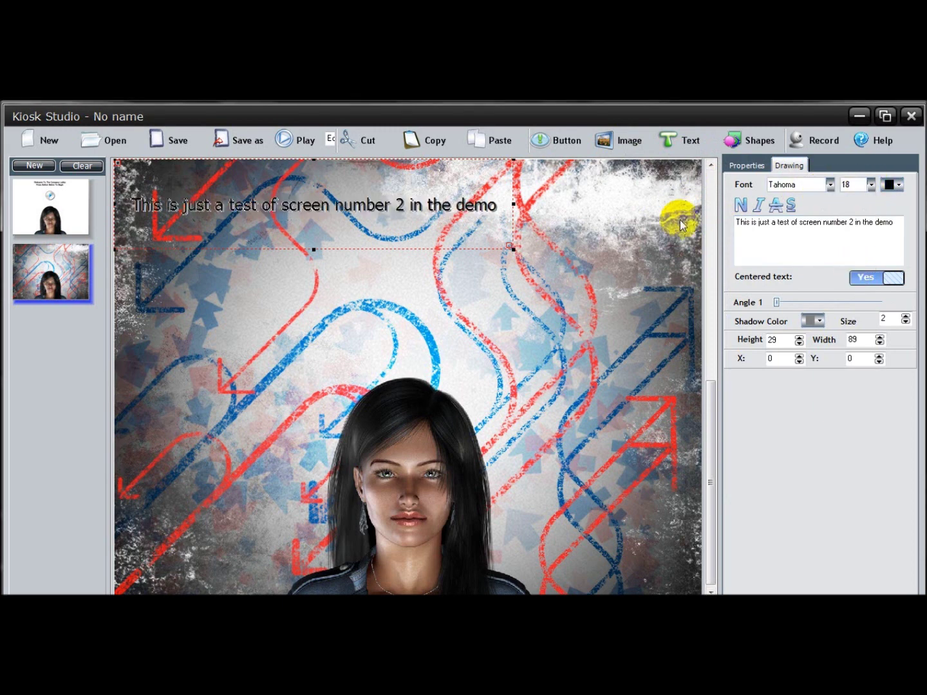
pyautogui.moveTo(269, 182); pyautogui.dragTo(357, 227)
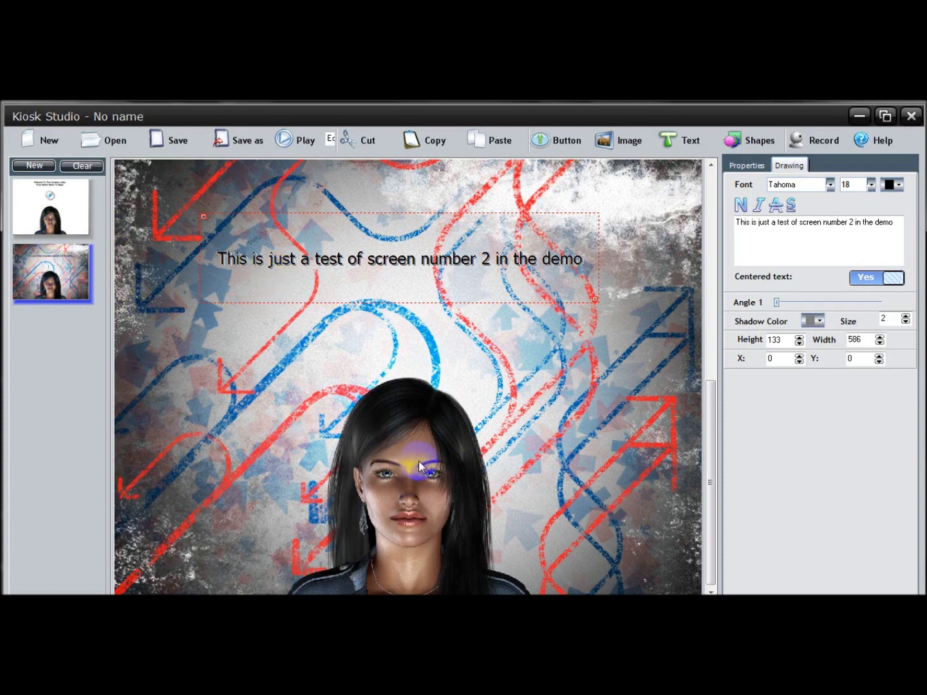
# Nudge slide 2's caption slightly right and up, then check slide 5's caption
pyautogui.doubleClick(229, 263)
pyautogui.moveTo(260, 260)
pyautogui.mouseDown()
pyautogui.moveTo(378, 260)
pyautogui.moveTo(272, 262)
pyautogui.mouseUp()
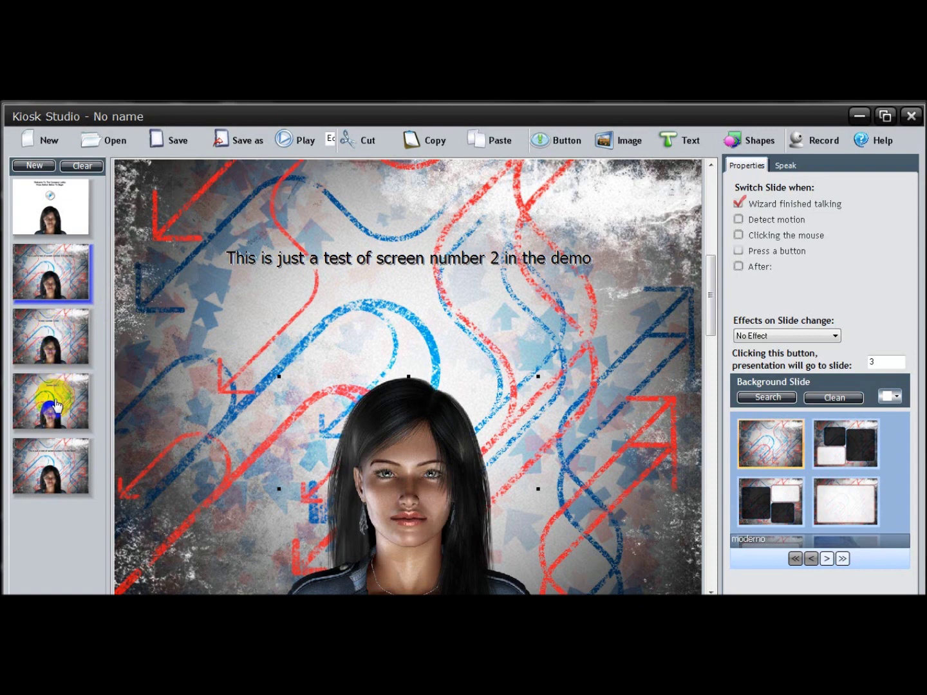
pyautogui.click(57, 404)
# Review slide 5, slide 2 with its advance settings, and slide 4, ending on the welcome slide
pyautogui.click(56, 455)
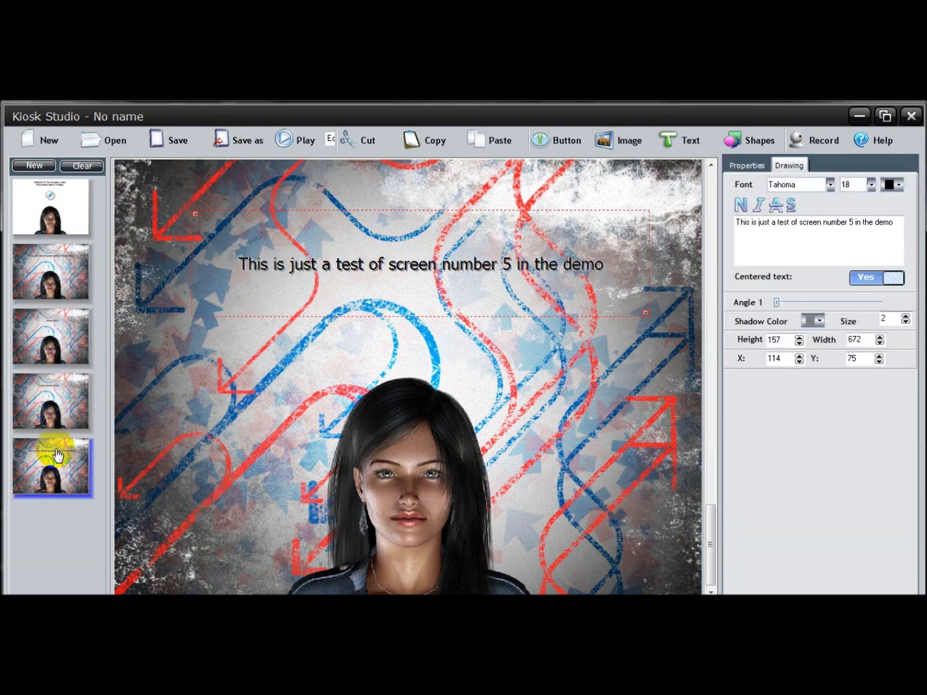
pyautogui.click(43, 273)
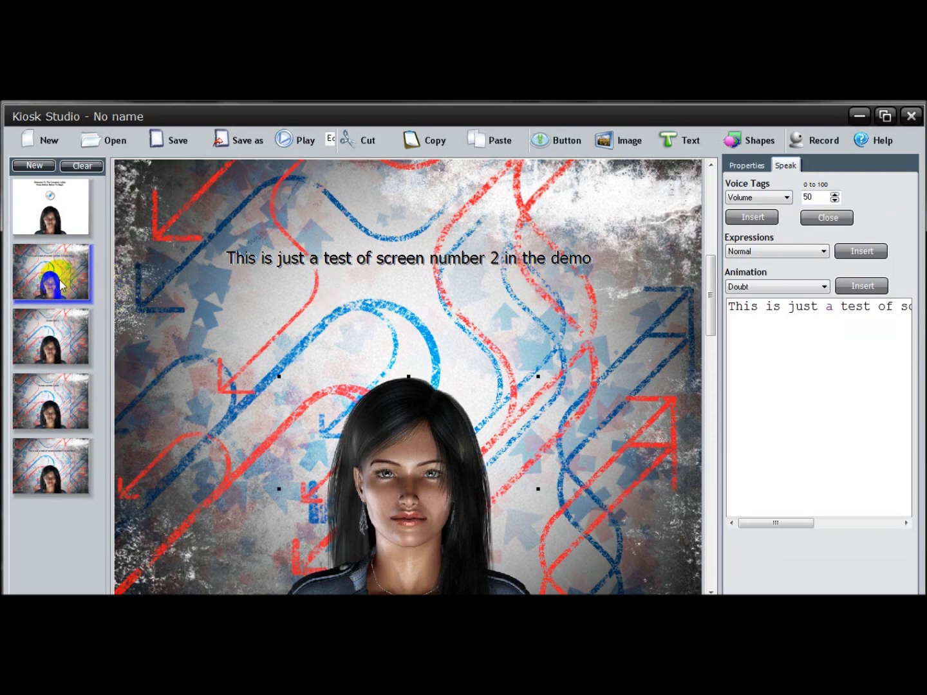
pyautogui.click(745, 165)
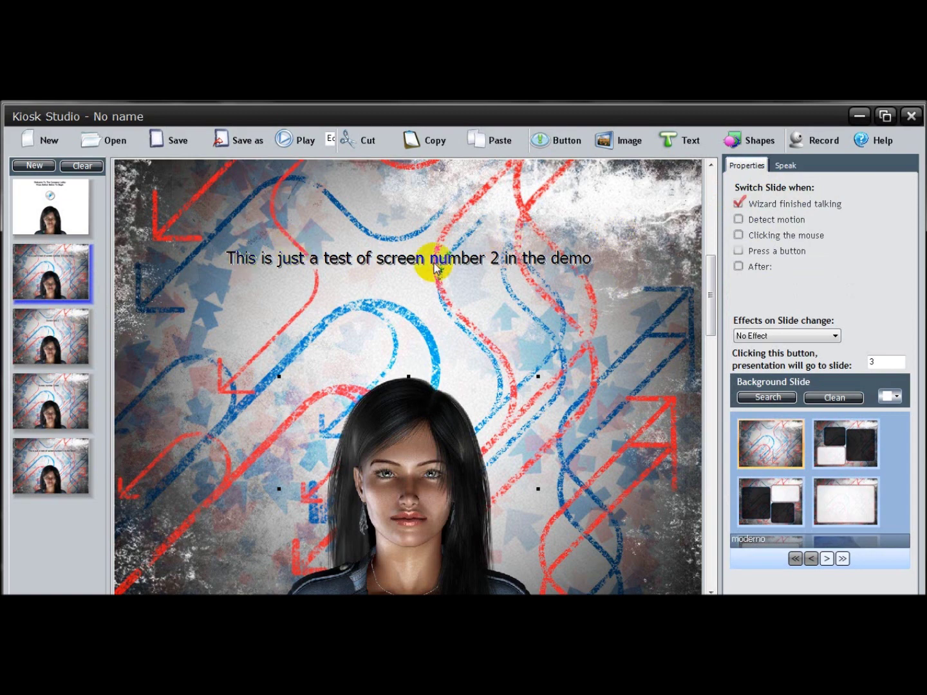
pyautogui.click(53, 344)
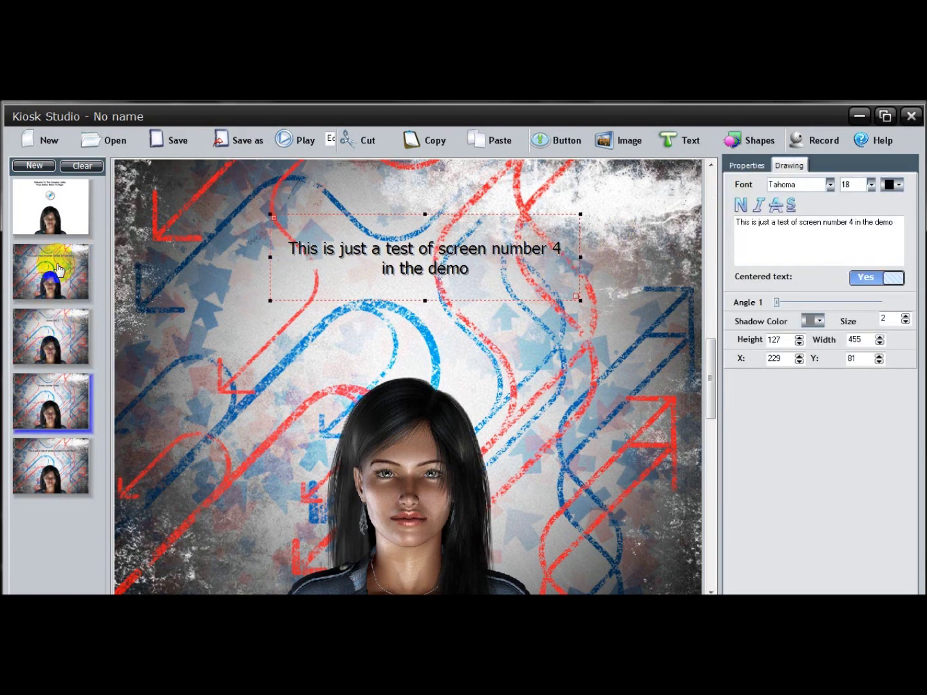
pyautogui.click(61, 212)
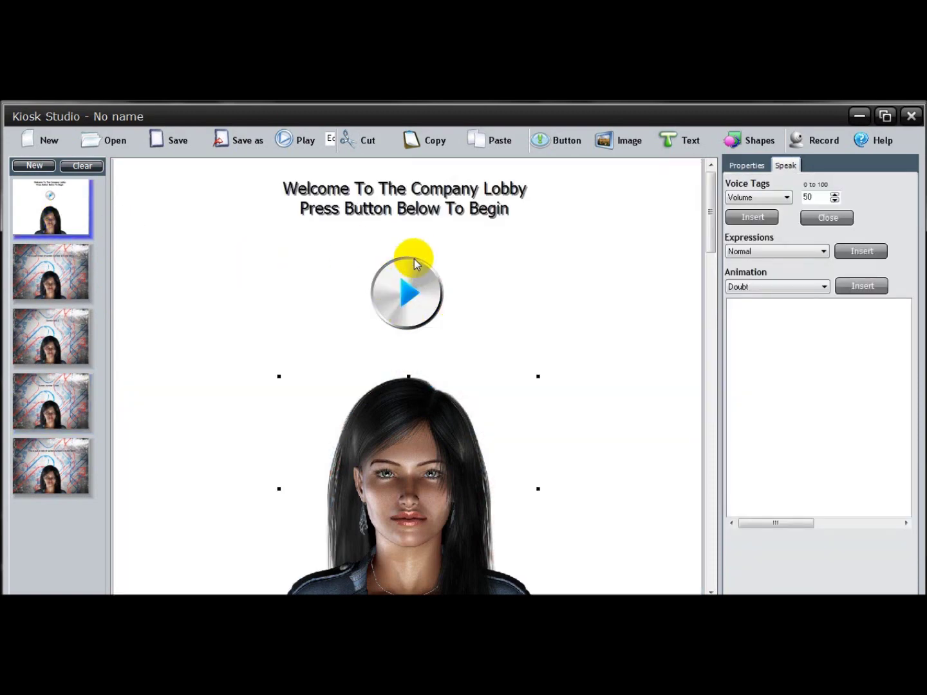
# Set slide 2 to advance when the wizard finishes talking, then go to slide 4
pyautogui.click(745, 168)
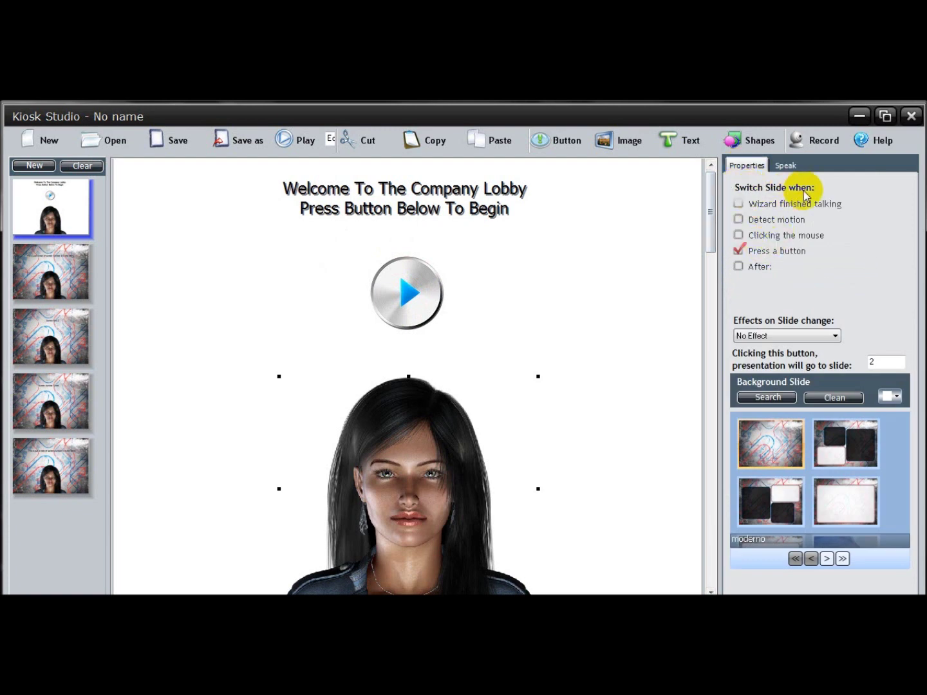
pyautogui.click(48, 270)
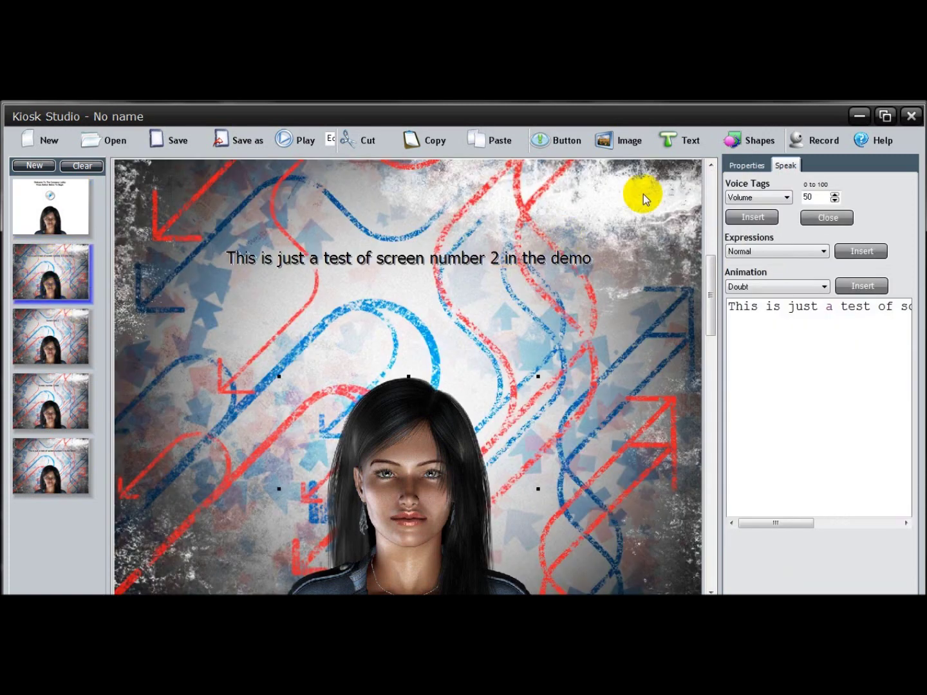
pyautogui.click(744, 166)
pyautogui.click(738, 203)
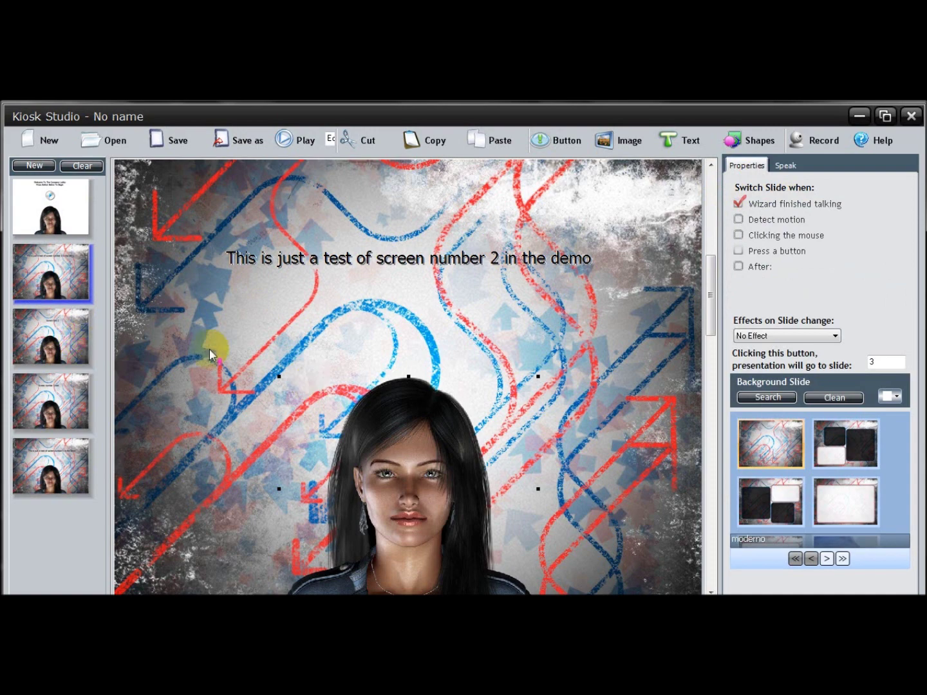
pyautogui.click(56, 350)
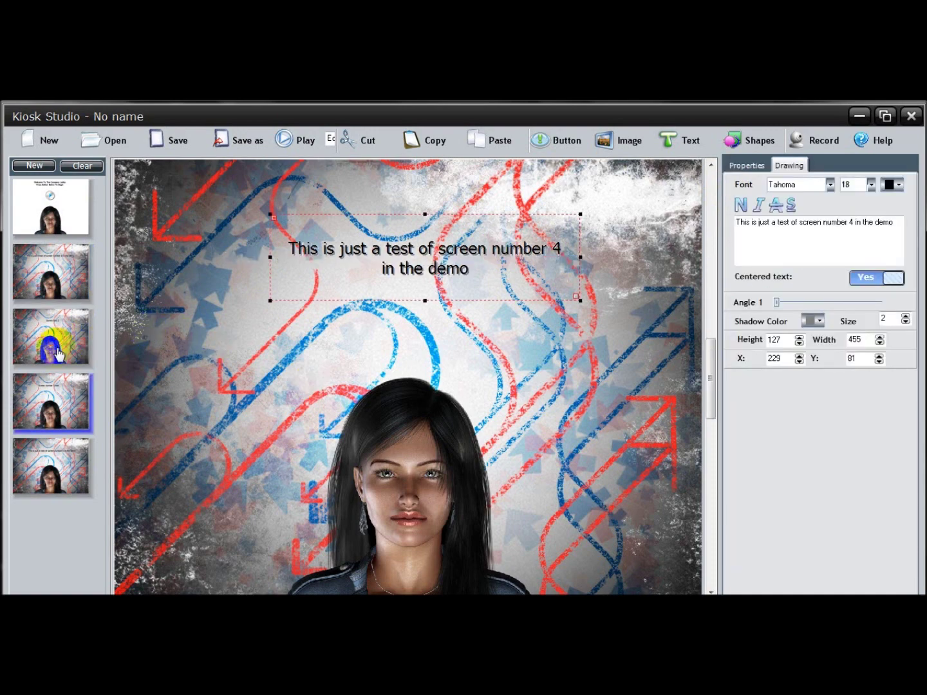
# Check slide 3's caption and the character's speech text on slide 5
pyautogui.click(38, 408)
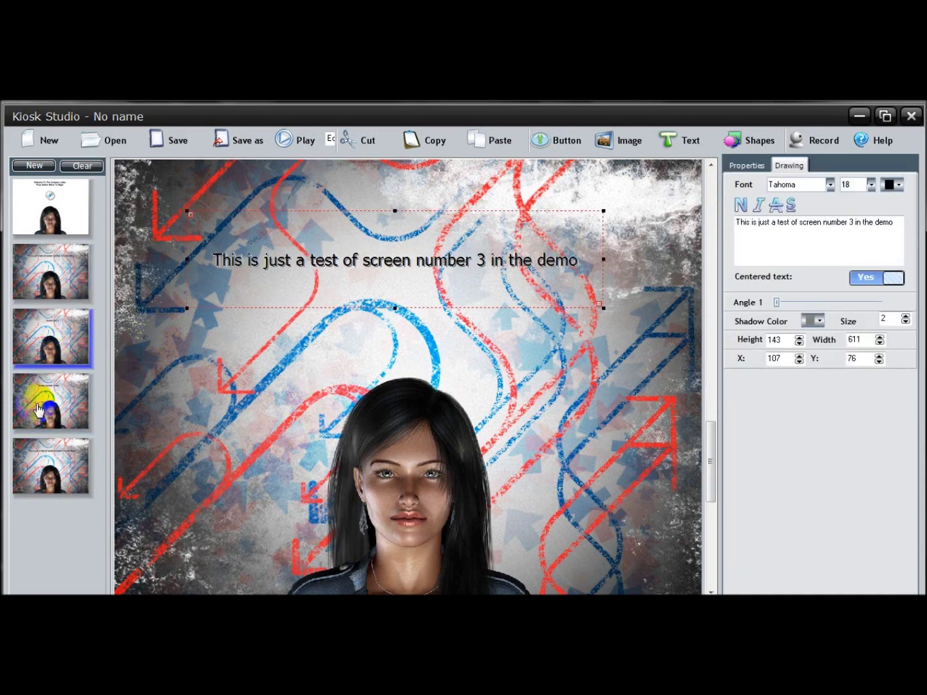
pyautogui.click(50, 455)
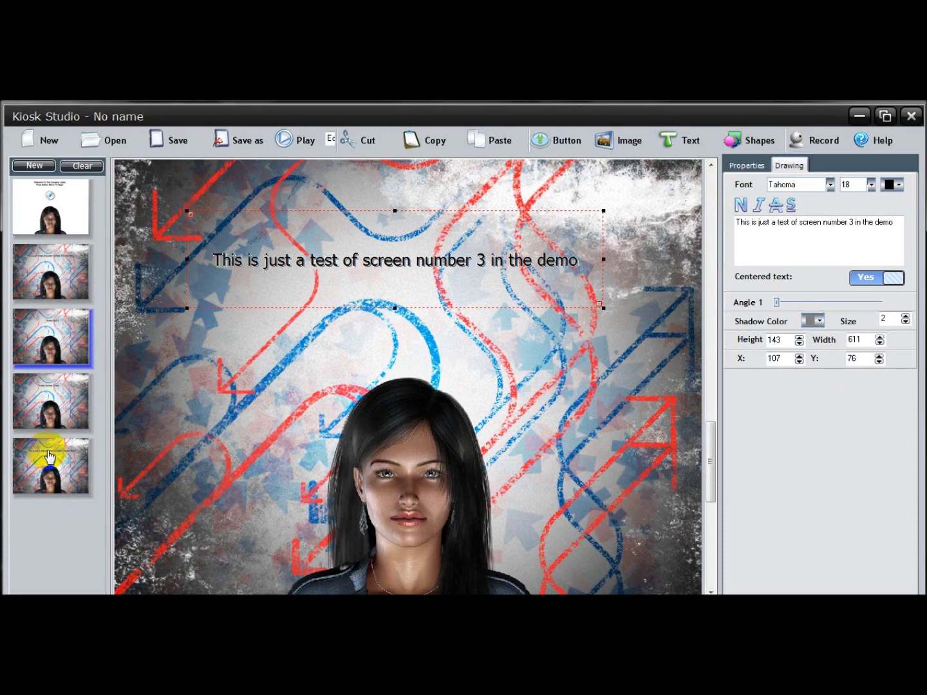
pyautogui.click(417, 467)
pyautogui.doubleClick(453, 455)
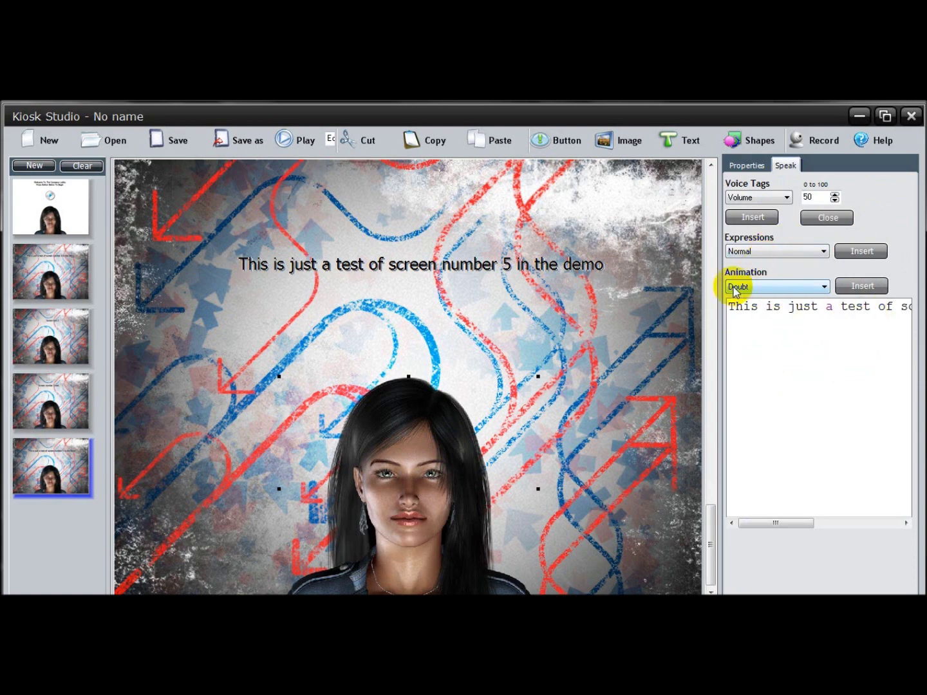
pyautogui.click(60, 402)
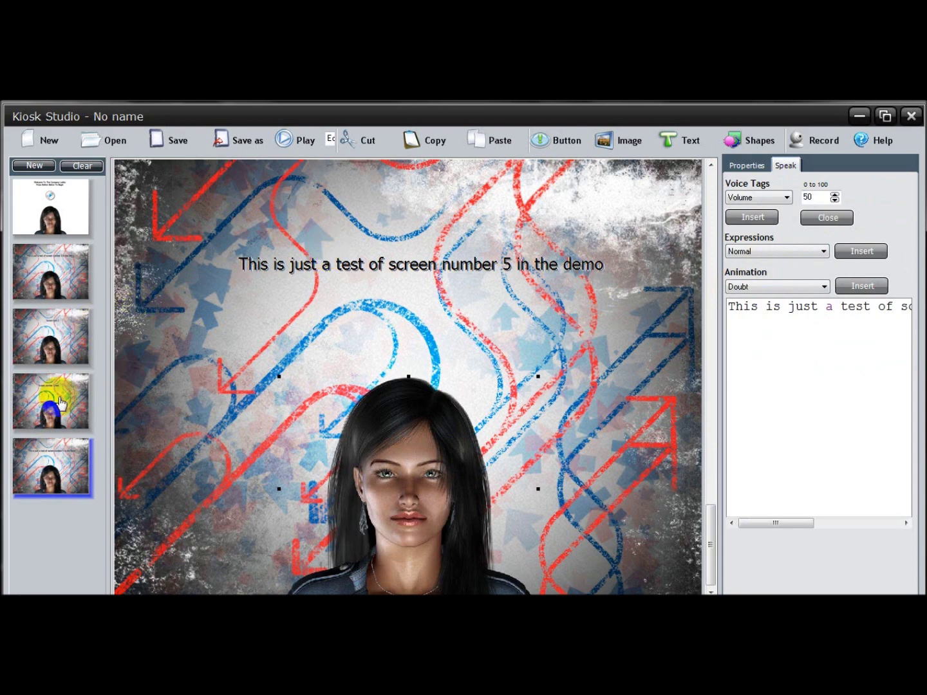
# Open slide 5's caption text for editing with the caret at the number 5
pyautogui.click(241, 267)
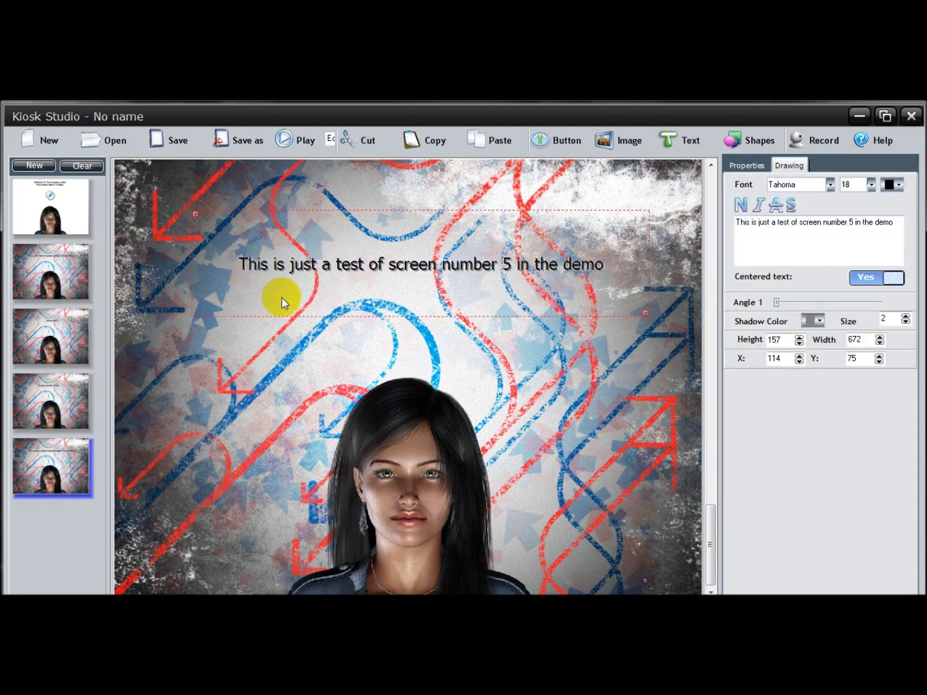
pyautogui.click(405, 497)
pyautogui.click(684, 144)
pyautogui.click(785, 220)
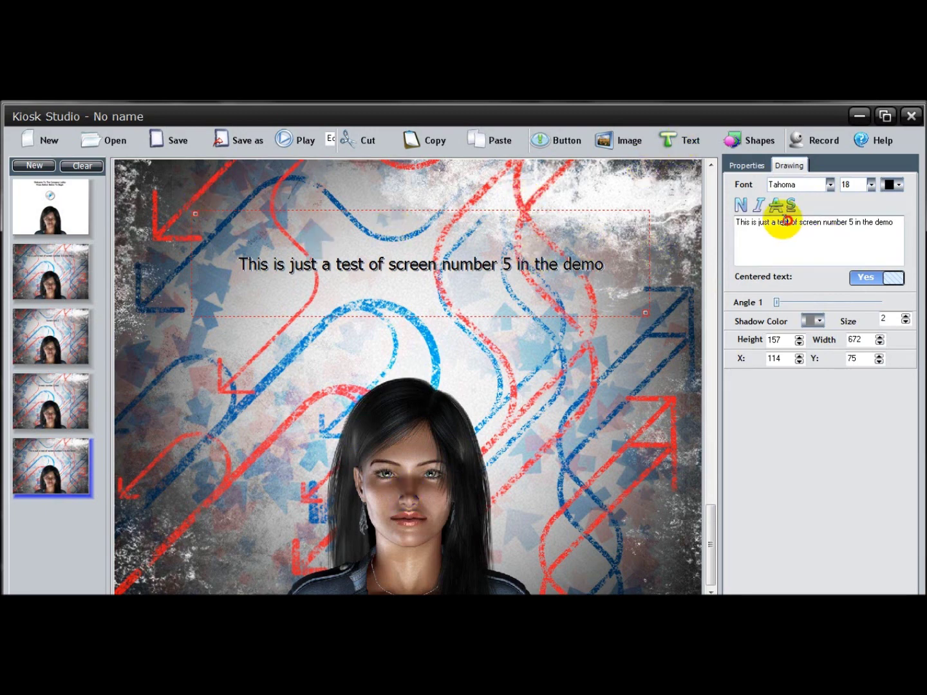
pyautogui.click(850, 221)
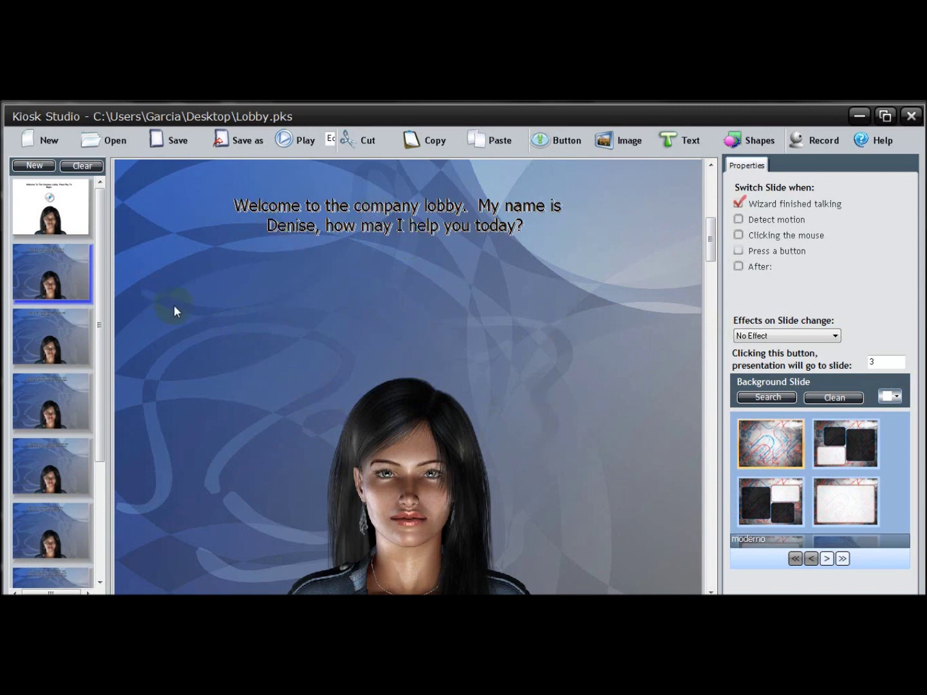
# Show the welcome slide reading 'Welcome To The Company Lobby. Press Play To Begin.', then select slide 2
pyautogui.click(69, 213)
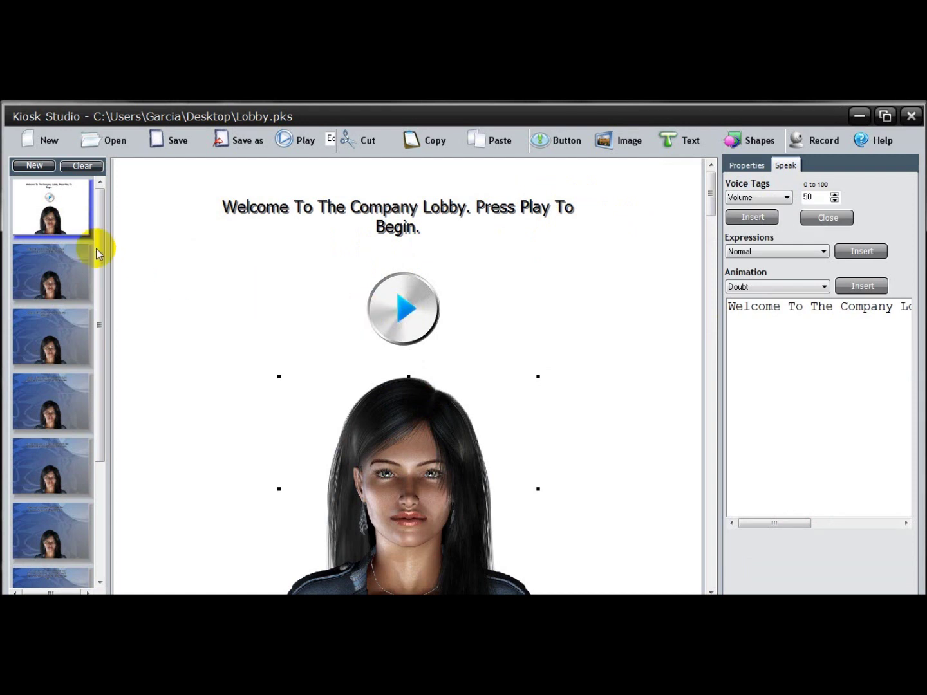
pyautogui.click(54, 279)
# Play the presentation and start it with the welcome screen's play button
pyautogui.click(51, 209)
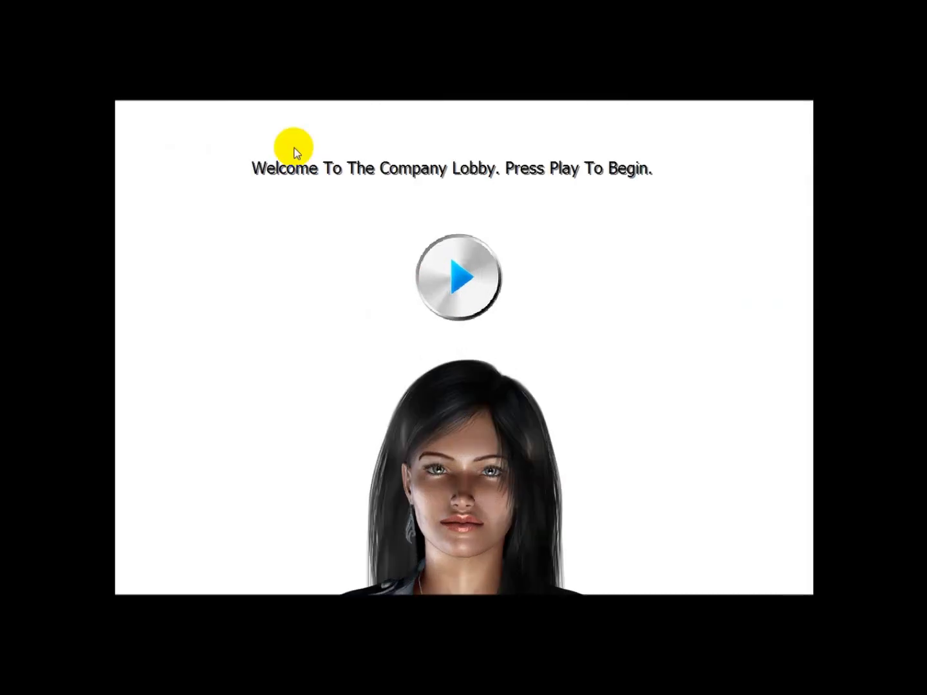
pyautogui.click(64, 268)
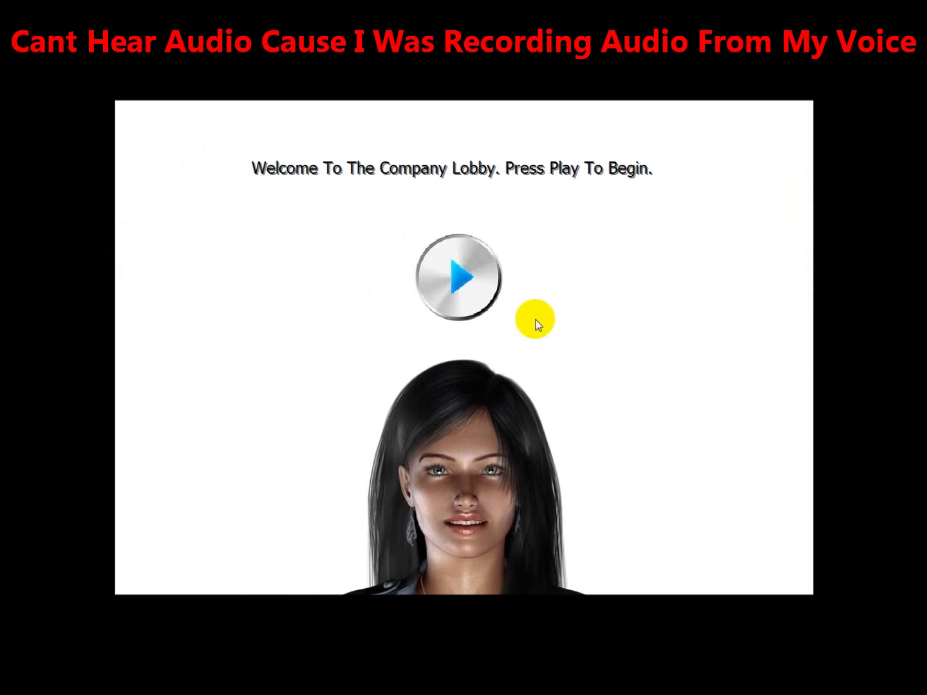
pyautogui.click(463, 276)
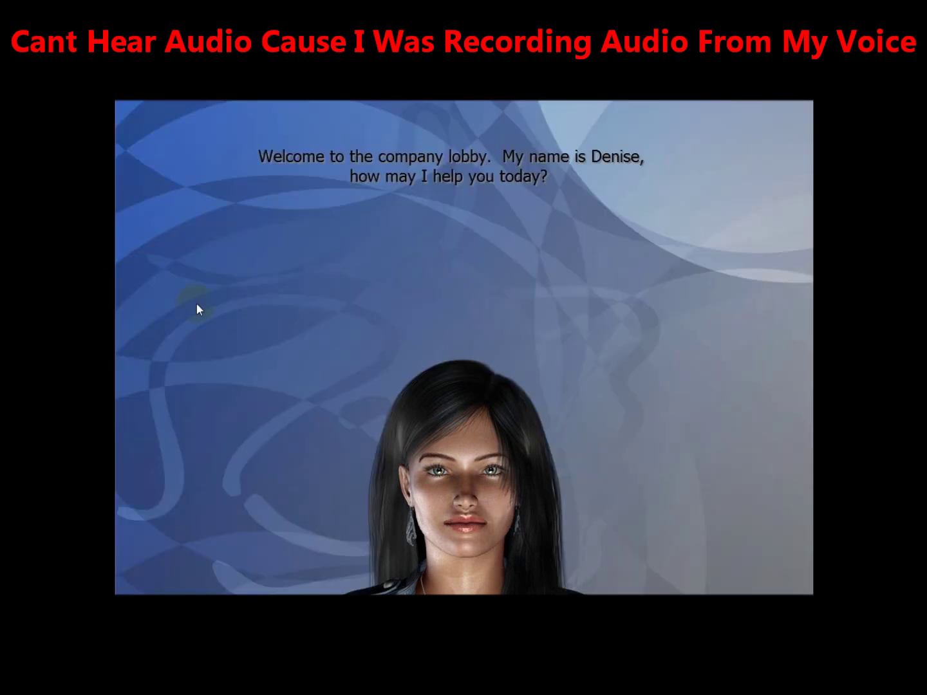